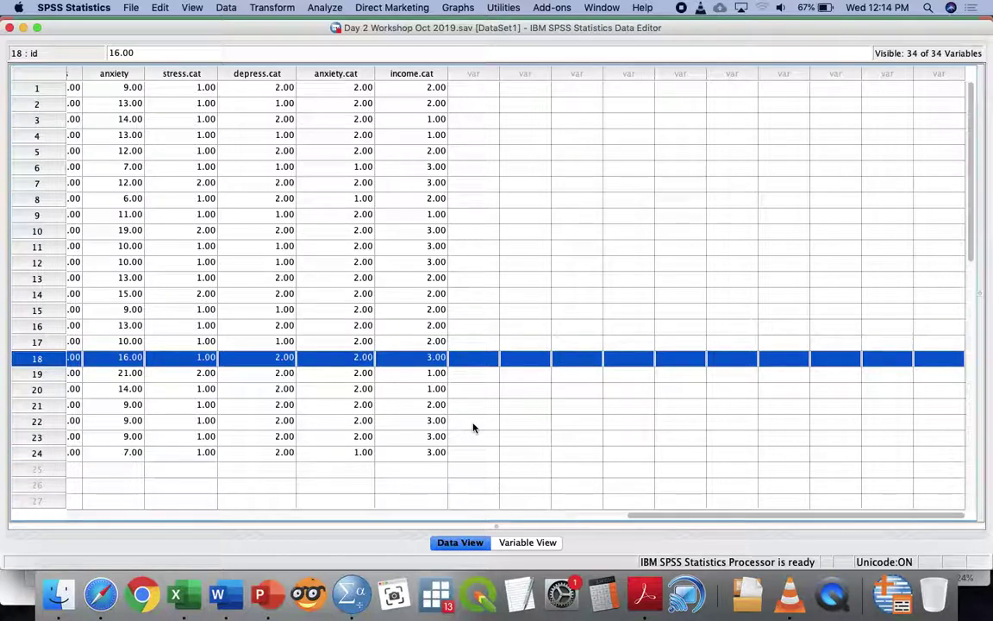
Examine the dataset's variables and the value labels of stress.cat, then return to the data rows
scroll(472, 428, left, 10)
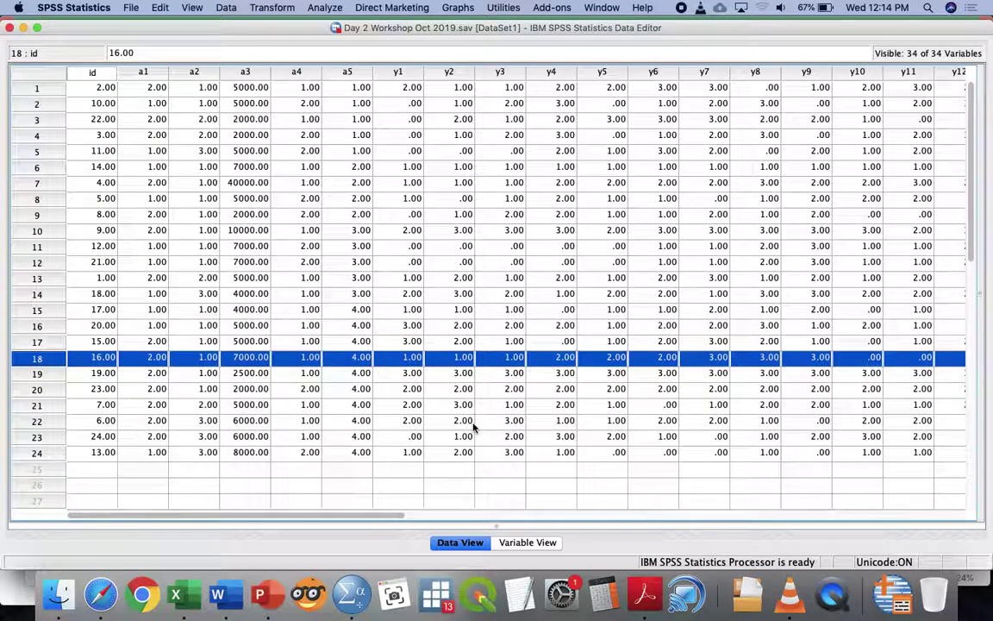
click(145, 87)
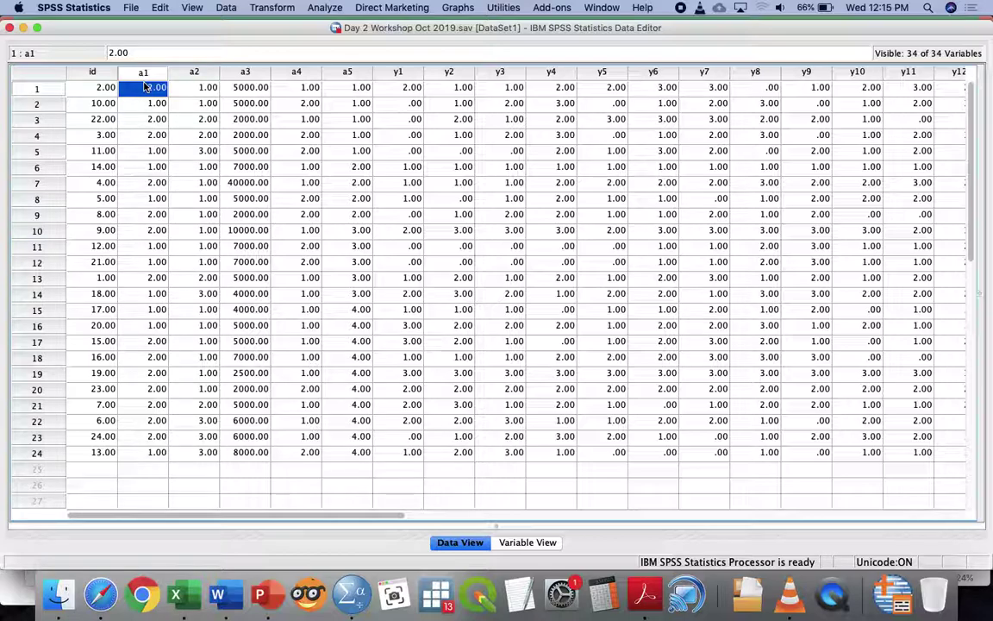
scroll(147, 87, right, 15)
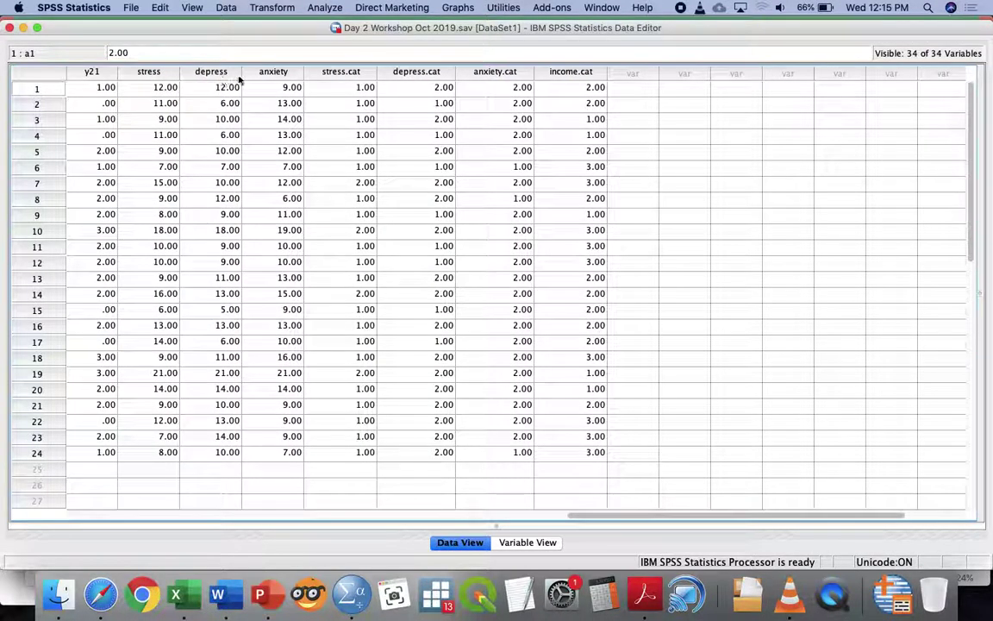
double_click(350, 74)
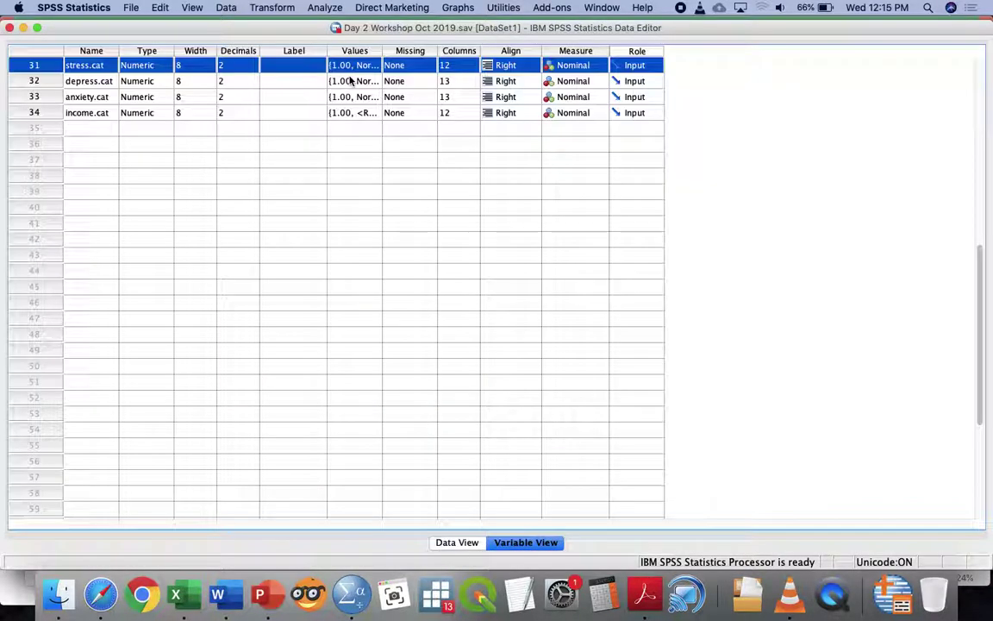
click(372, 66)
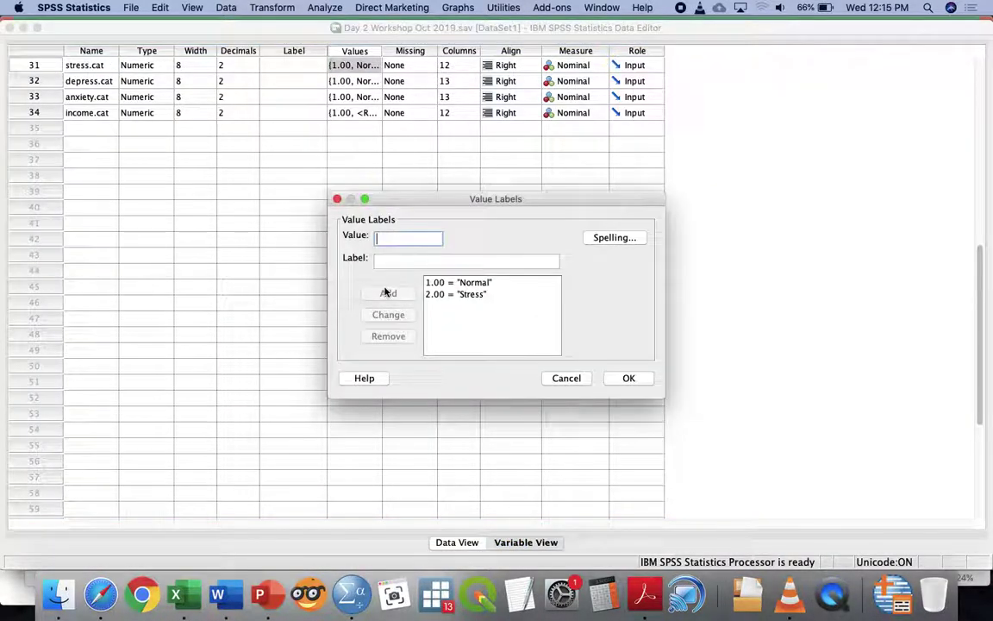
click(566, 378)
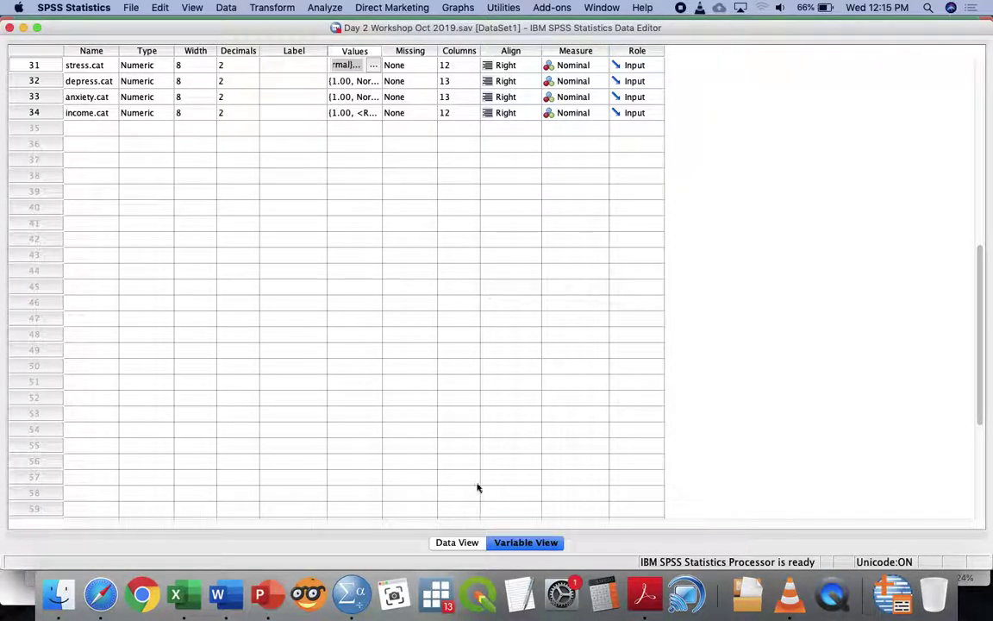
click(457, 543)
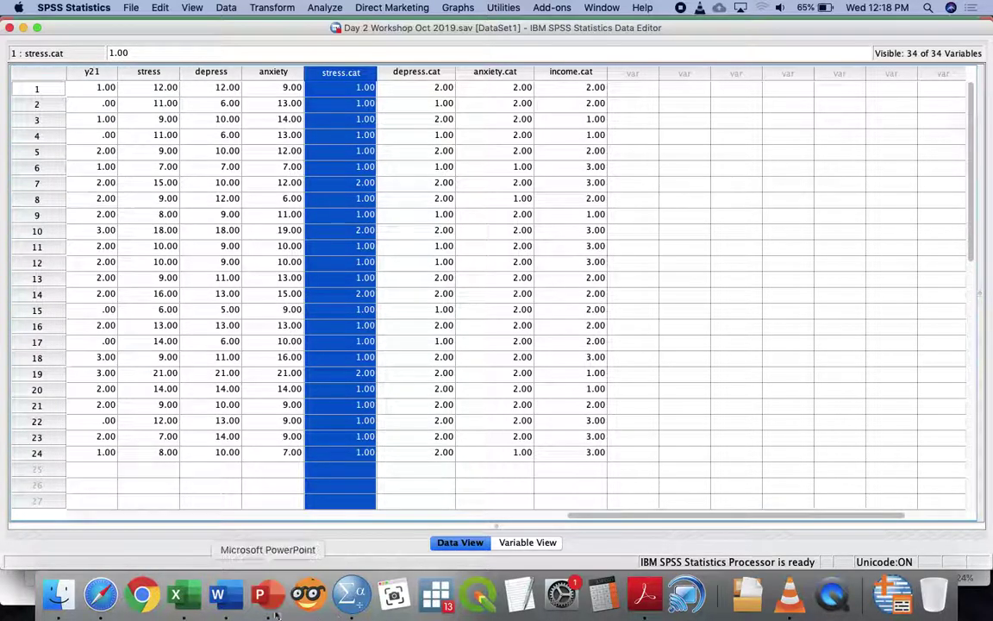
Switch to the Day 2 Table Result document in Word and copy the Chi-Square section from its heading through the Step 5 conclusion options
click(226, 599)
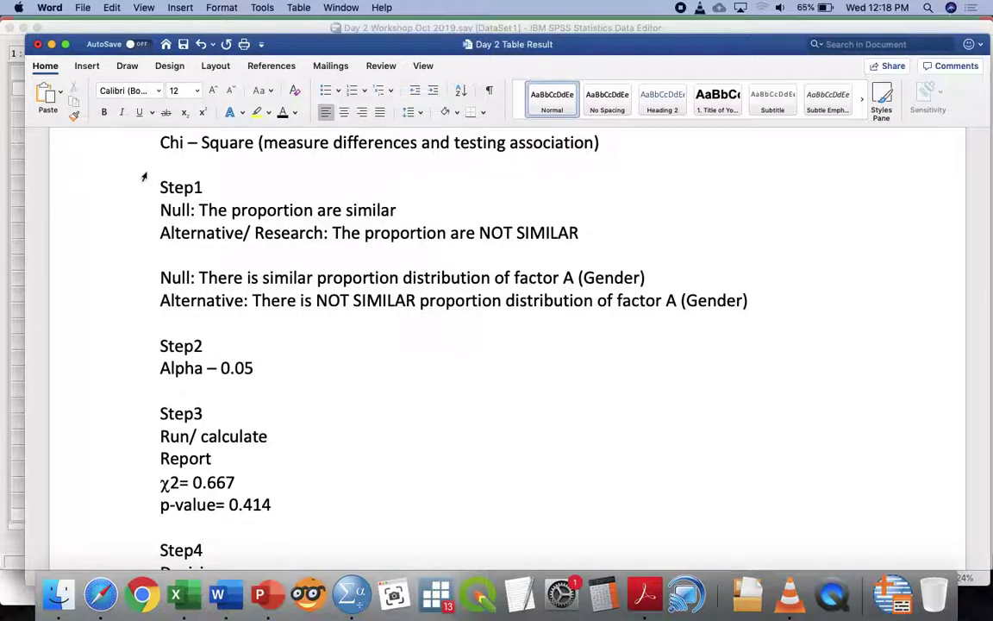
click(144, 142)
scroll(144, 200, down, 8)
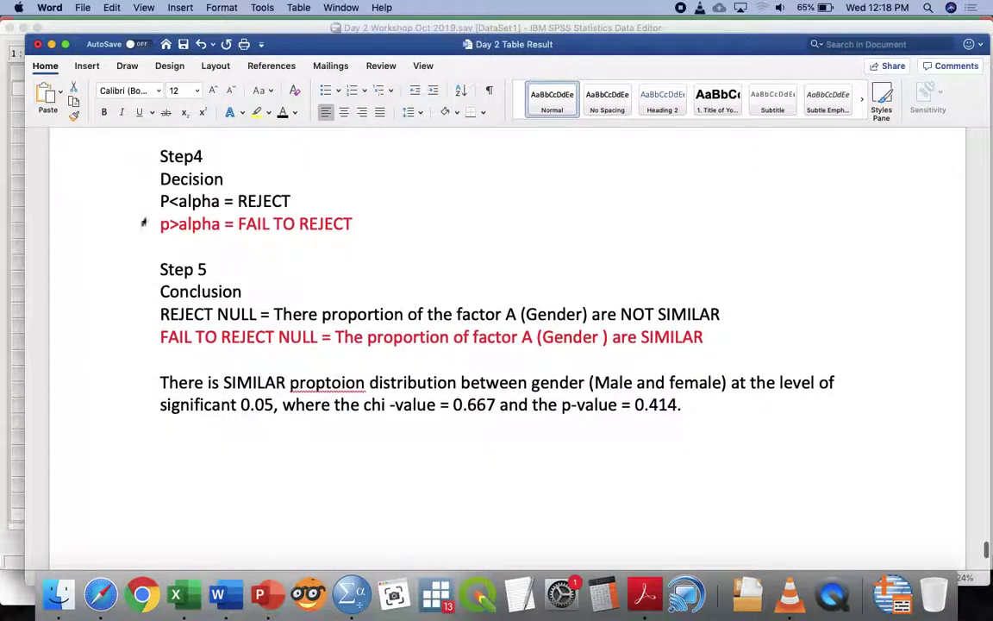
shift+click(137, 337)
scroll(134, 340, down, 5)
scroll(134, 340, down, 1)
click(207, 326)
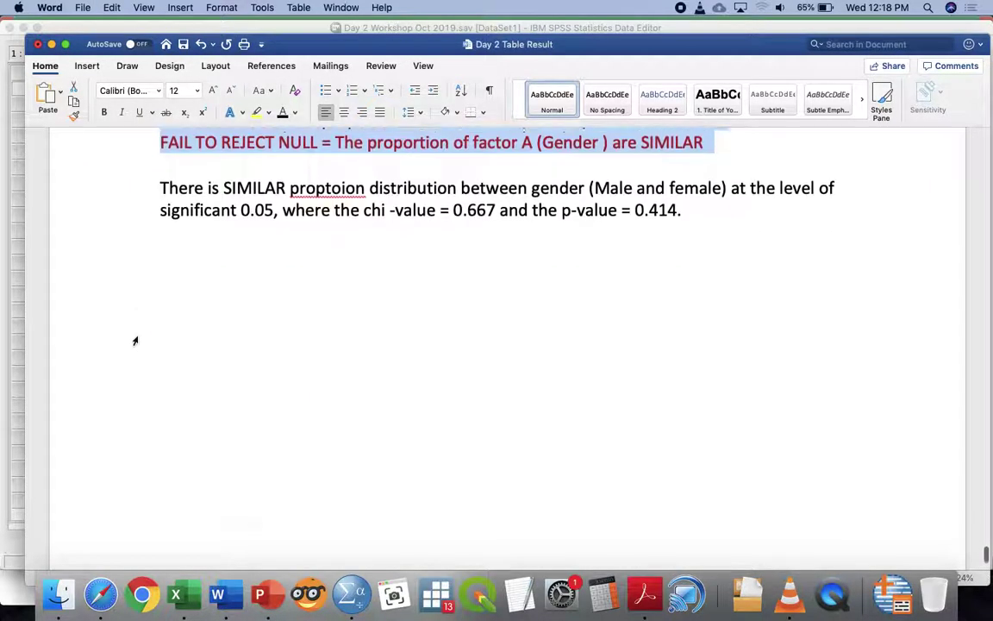
Insert a page break after the final conclusion paragraph and paste the copied Chi-Square section on the new page
click(690, 210)
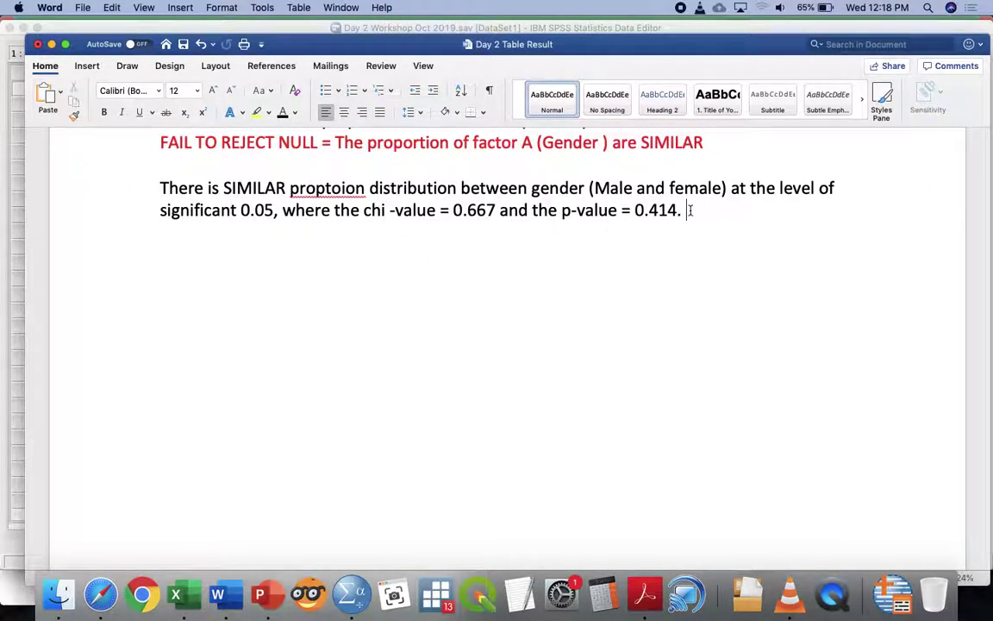
key(Return)
key(Return)
click(76, 69)
click(75, 118)
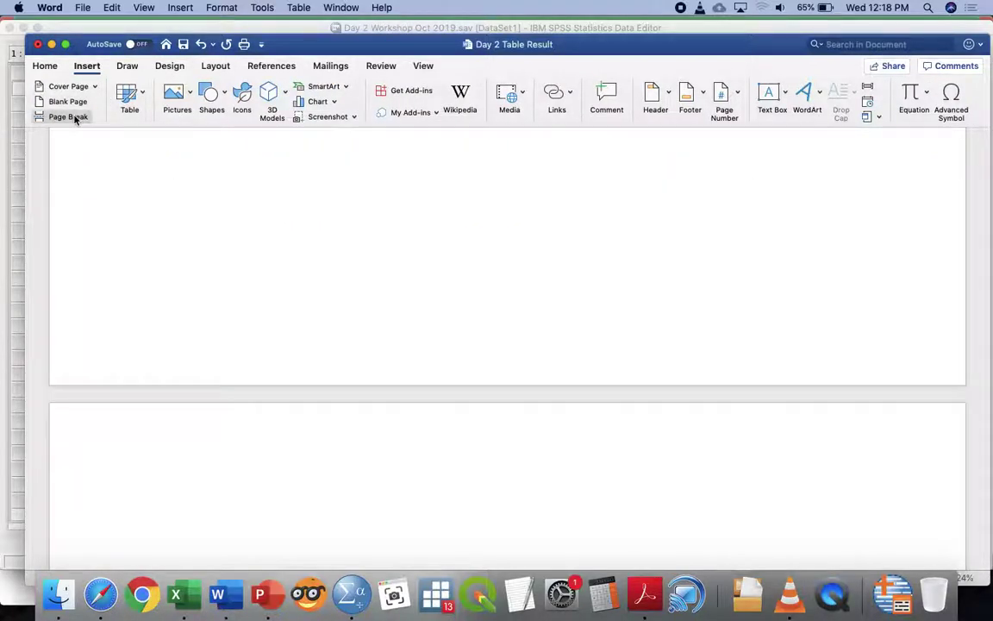
key(super+z)
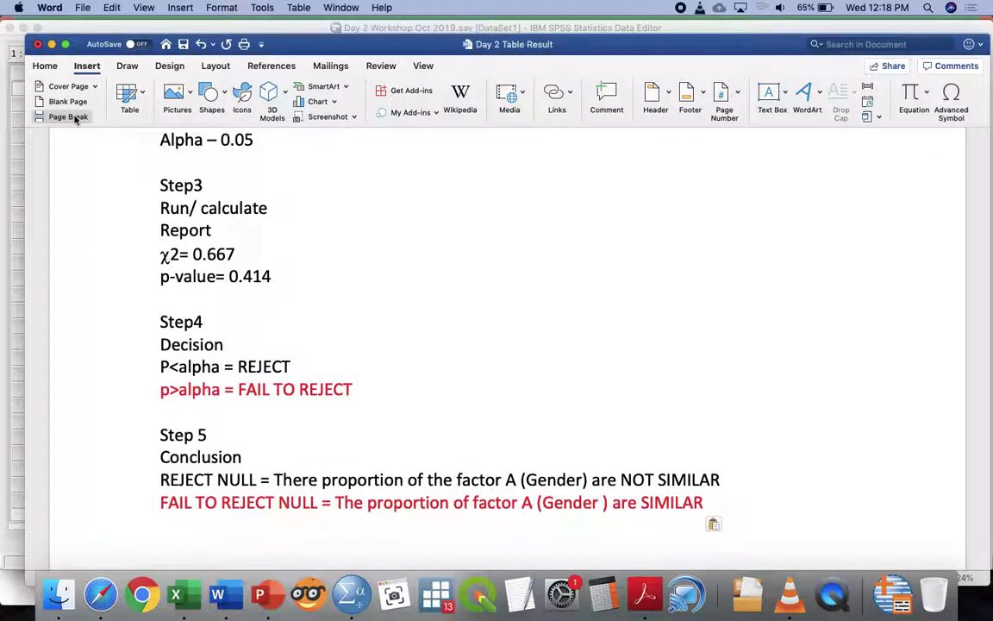
Reword the general Step 1 hypotheses in the pasted section as "DV independent to IV" for the null and "DV dependent to IV" for the alternative
scroll(419, 331, up, 8)
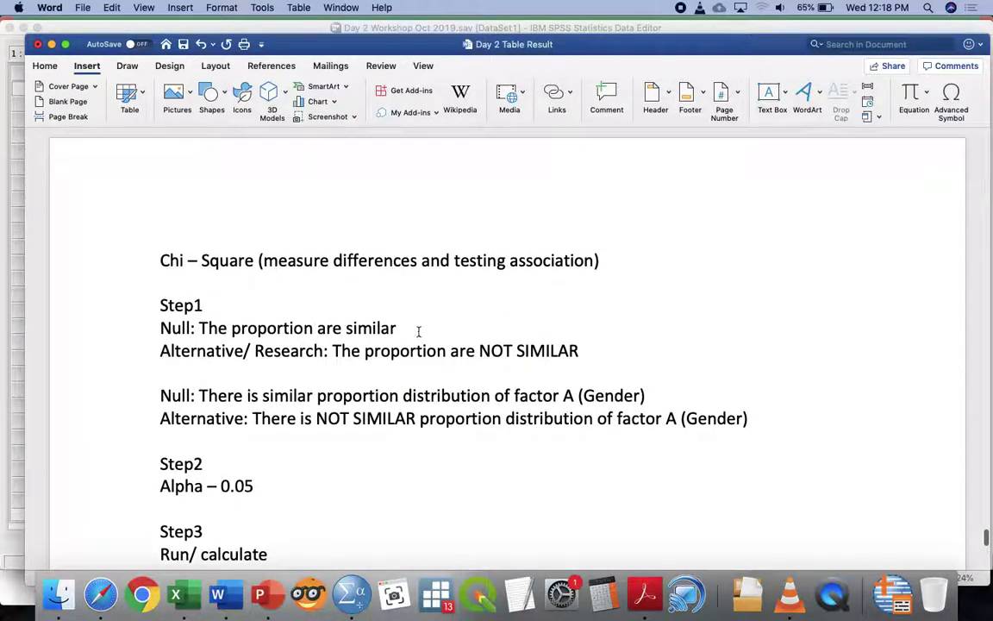
shift+click(204, 326)
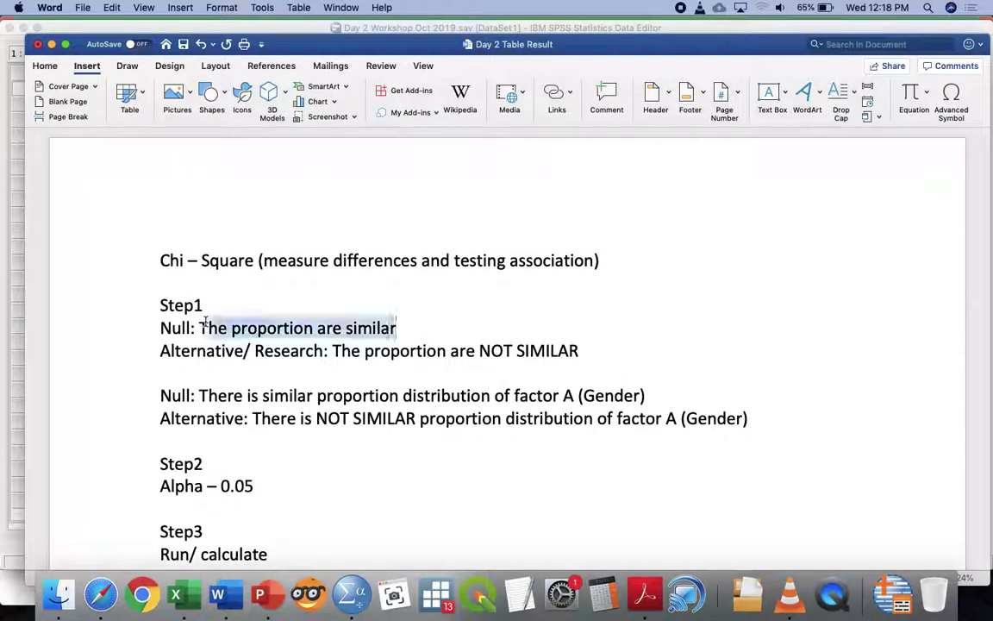
key(BackSpace)
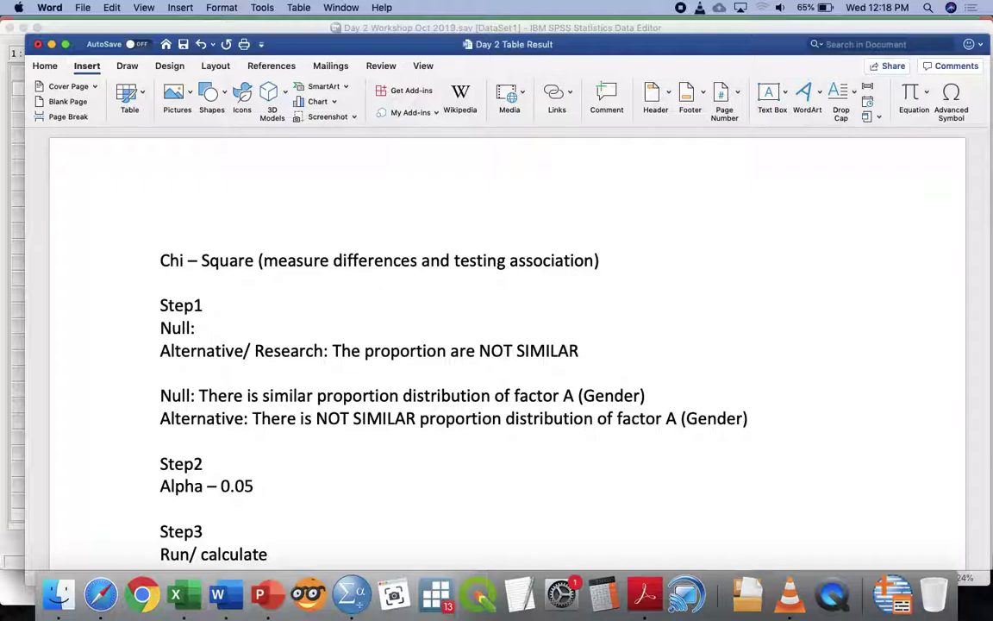
text(DV inden)
key(BackSpace)
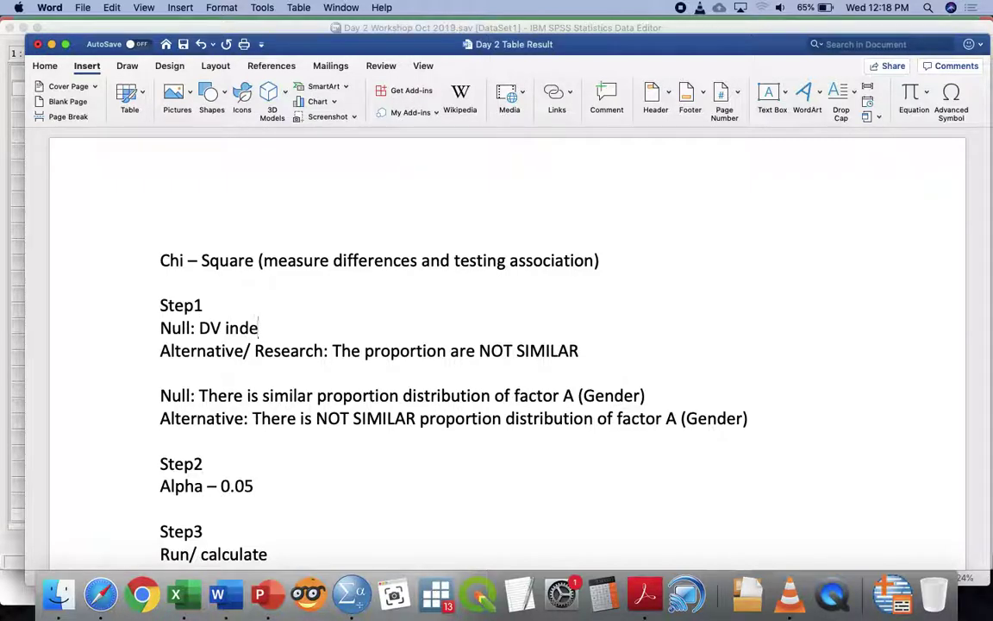
text(pendent to IV)
shift+click(334, 352)
text(DV dependent to)
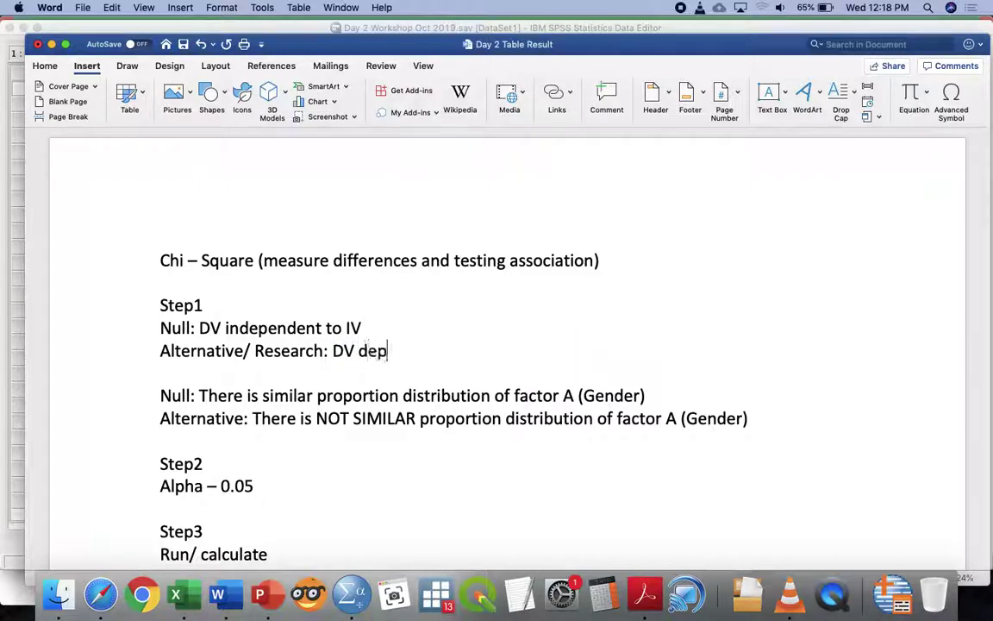
text( IV)
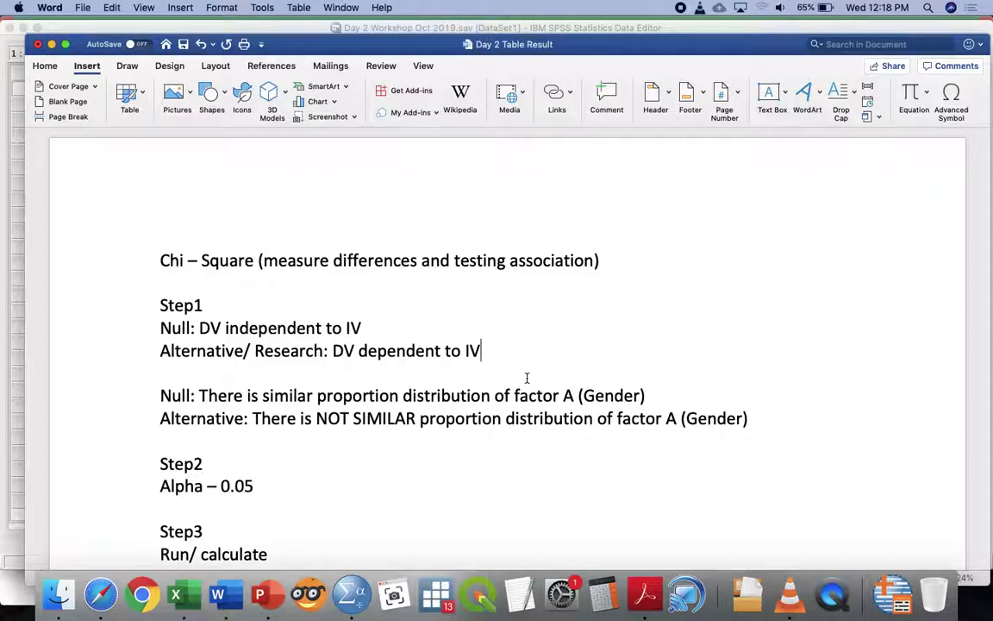
Rewrite the second null hypothesis as "There is a significant ASSOCIATION between IV and DV"
scroll(522, 362, down, 2)
click(669, 323)
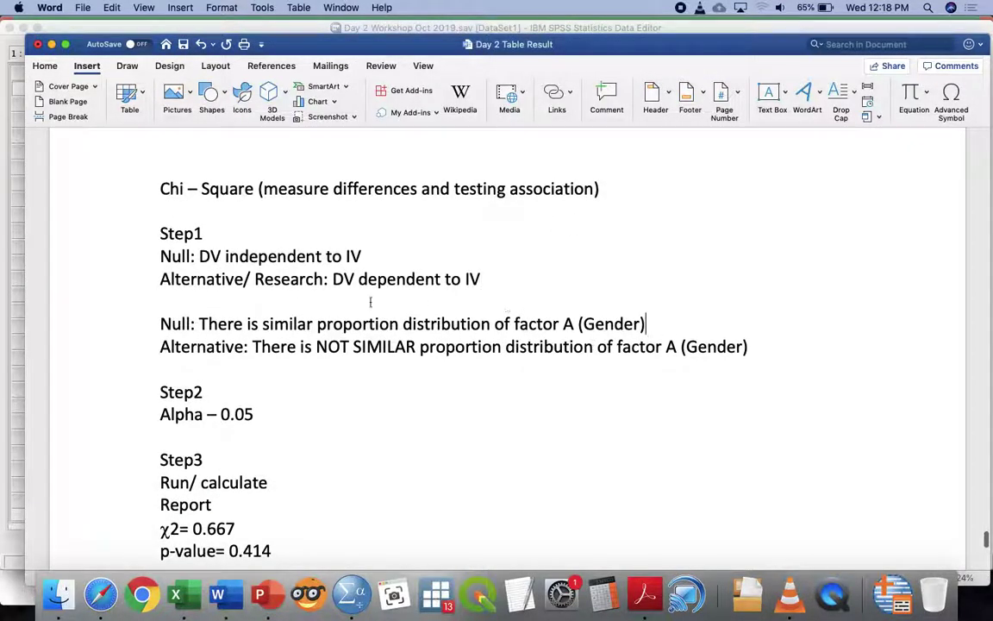
shift+click(317, 321)
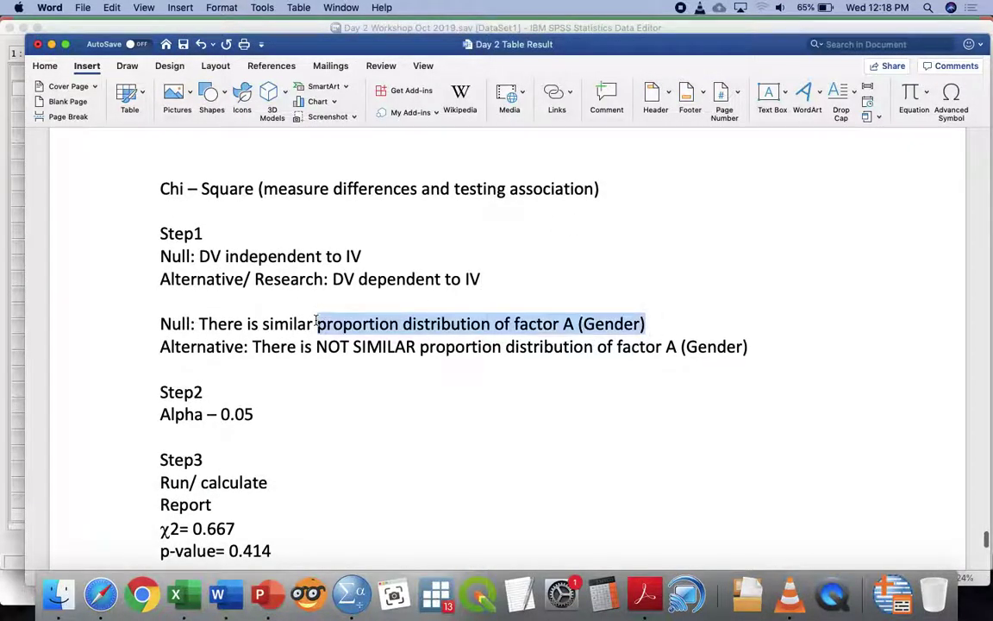
shift+click(264, 329)
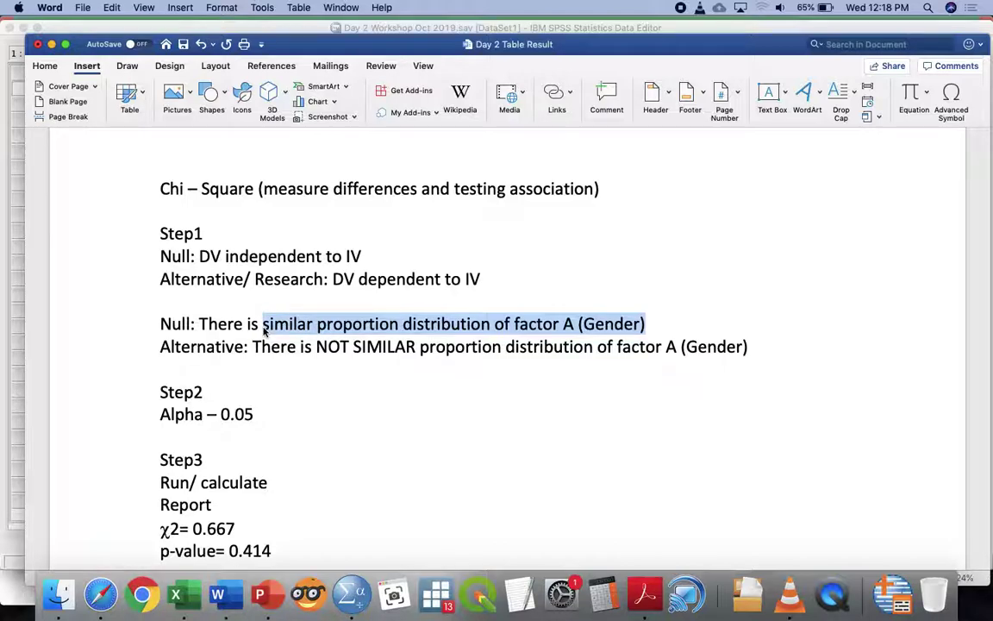
text(a signifiant a)
key(BackSpace)
text(ASS)
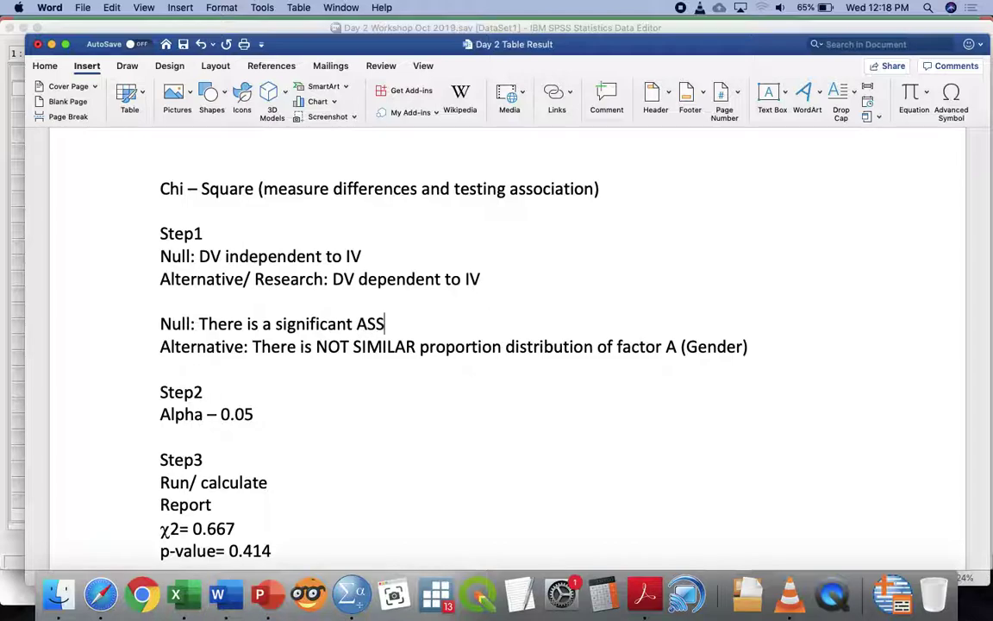
text(O)
key(BackSpace)
text(C)
key(BackSpace)
text(OCIATION )
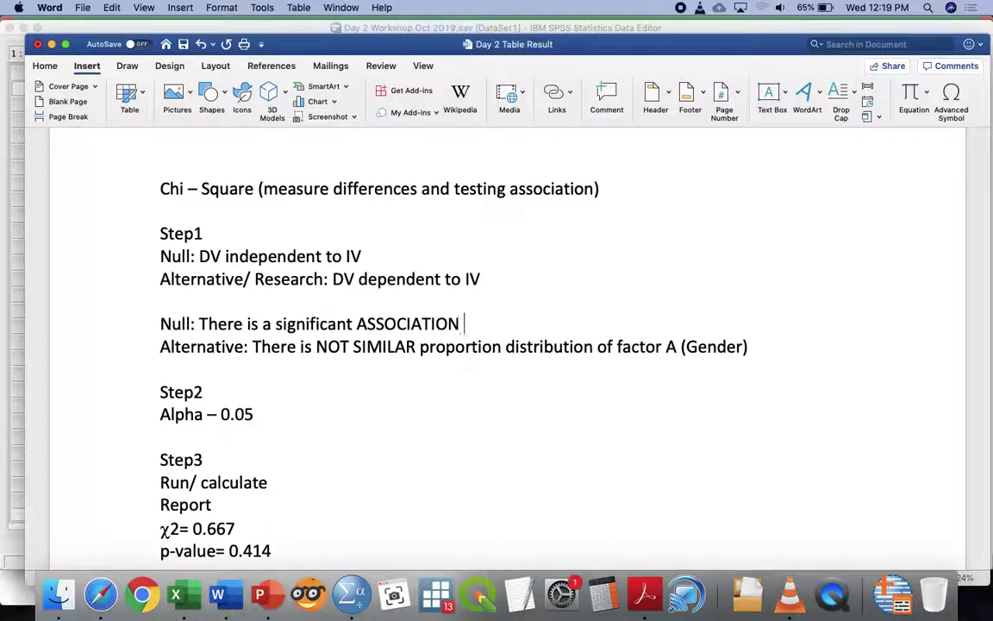
text(between IV and DV)
Replace "a" with "NO" before "significant" in the second null hypothesis
key(Left)
key(Left)
key(Left)
key(Left)
key(Left)
key(Left)
key(Left)
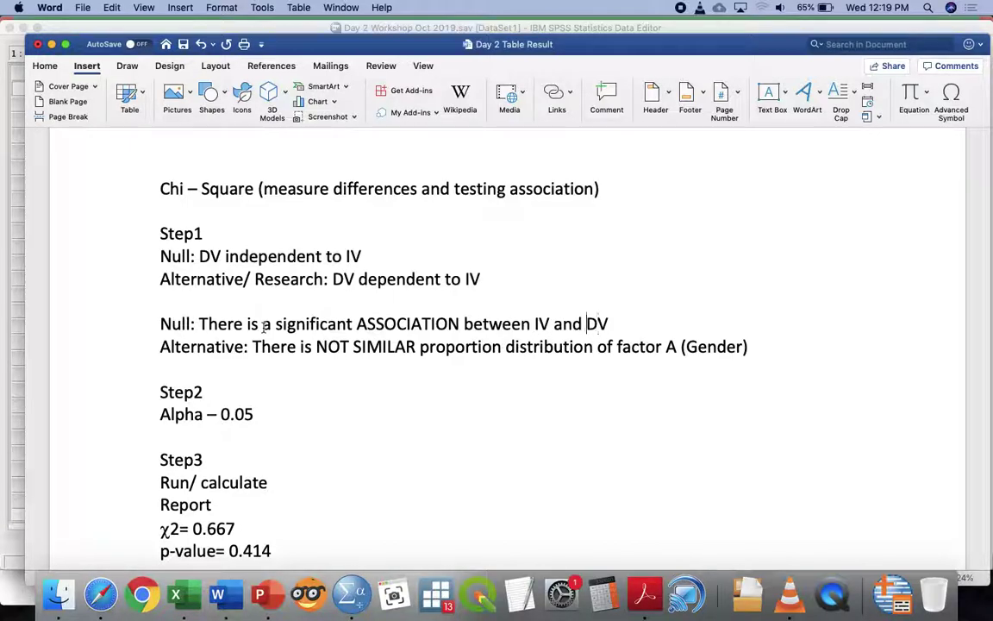
click(276, 324)
key(BackSpace)
key(BackSpace)
text(NO)
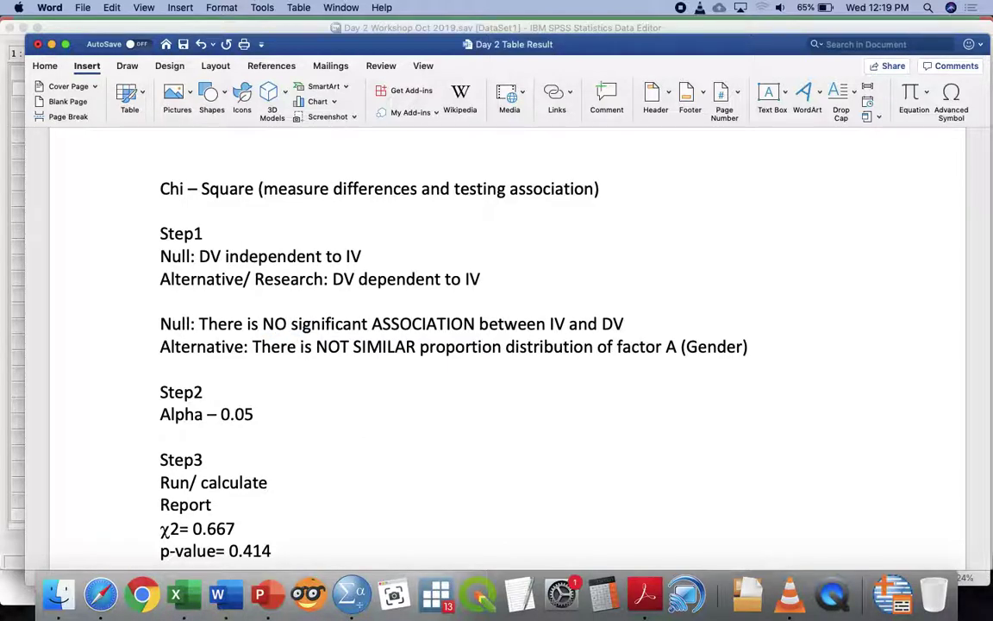
Specify the variables in the second null hypothesis by adding "(gender)" after IV and "(stress level)" after DV
click(565, 324)
text(() )
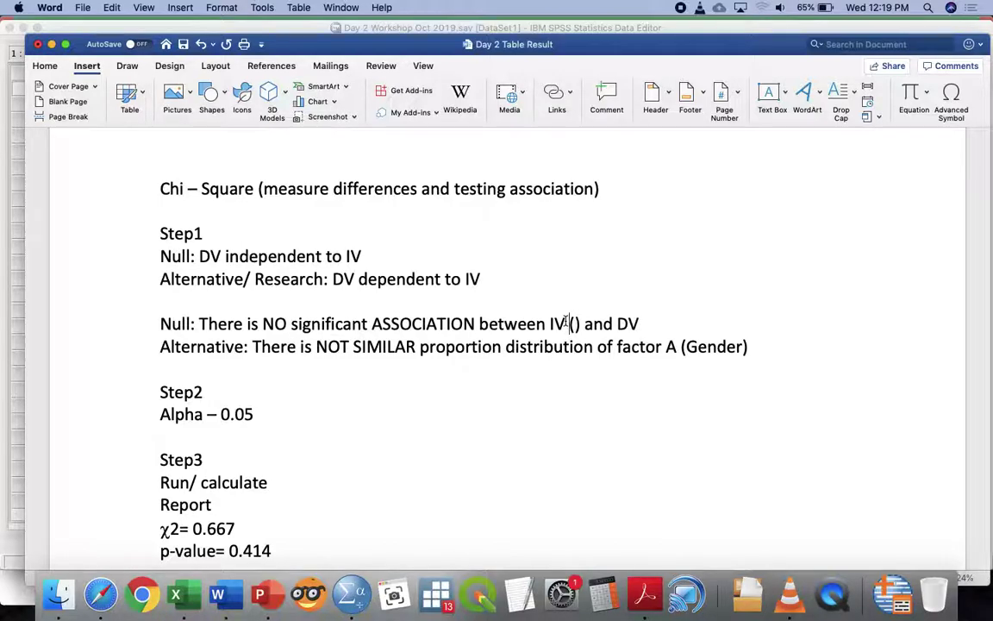
text(gender)
key(Right)
key(Right)
key(Right)
key(Right)
key(Right)
key(Right)
key(Right)
key(Right)
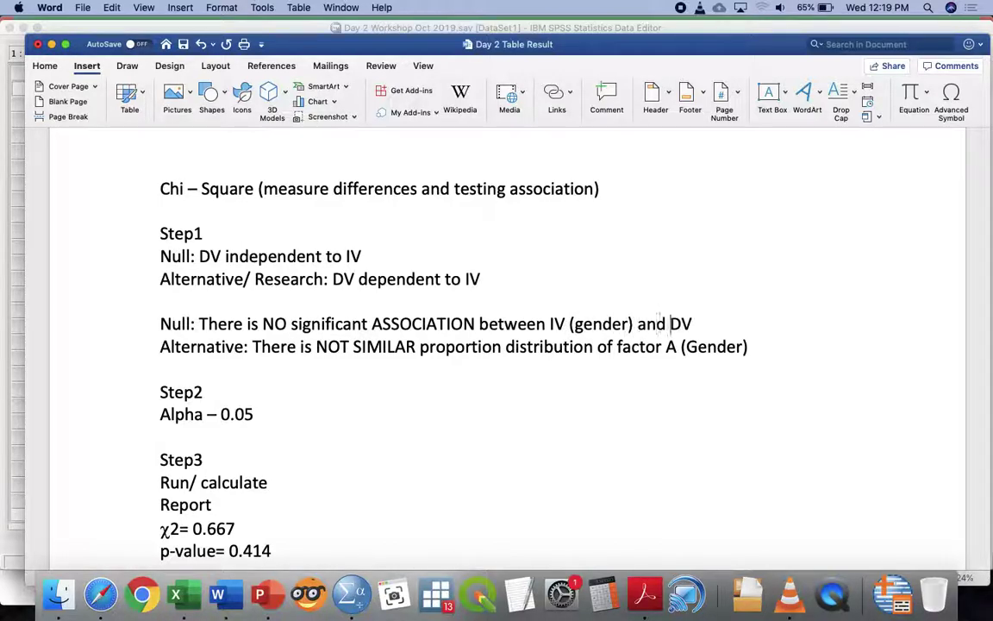
text(())
key(Left)
text(stress leve)
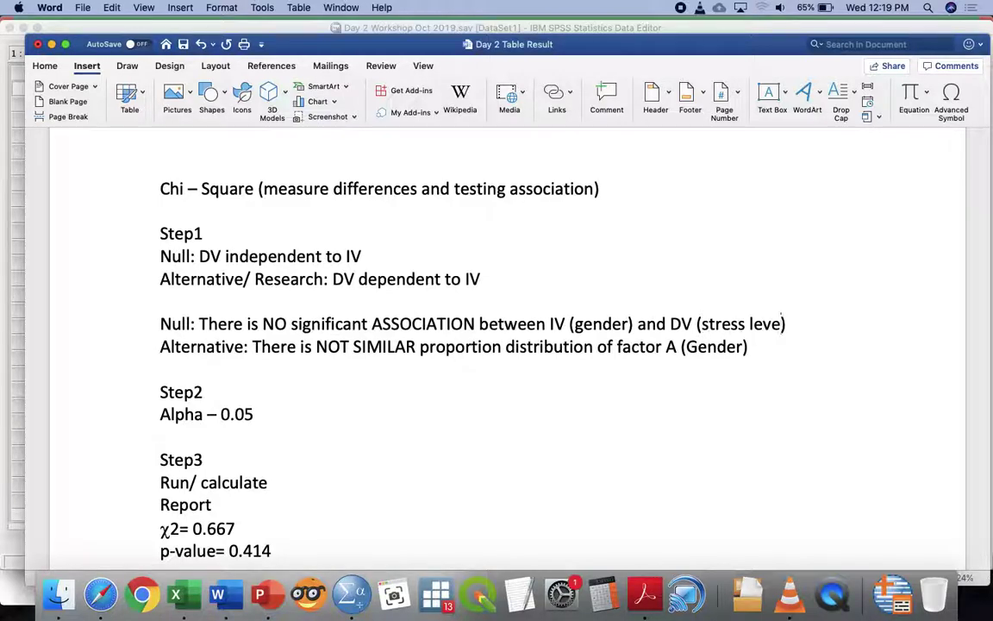
text(l)
Replace the second alternative hypothesis text with a copy of the null statement, keeping a blank line before Step2
drag(792, 324, 200, 324)
key(super+c)
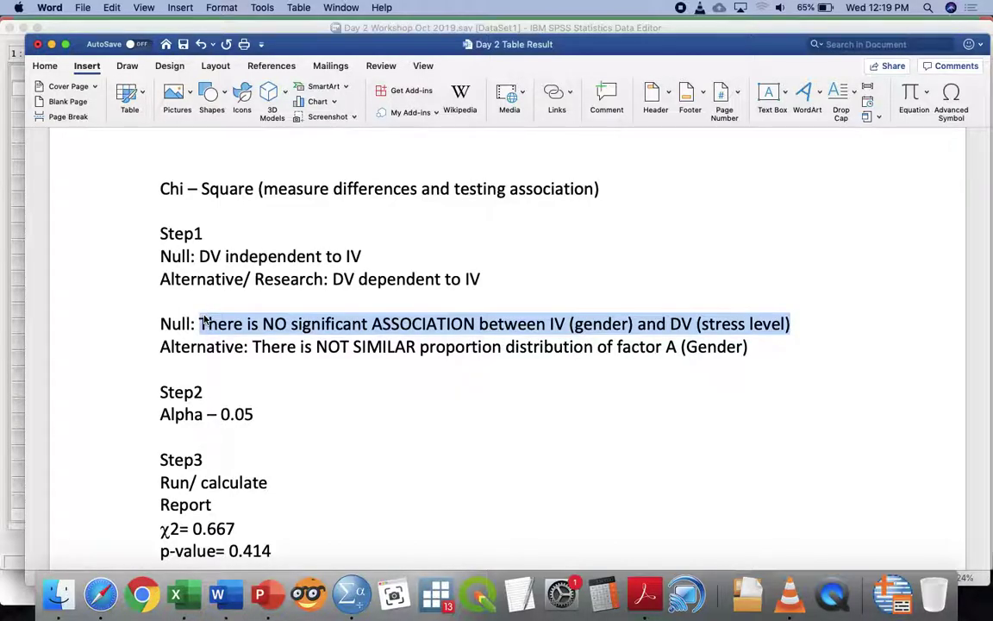
click(251, 347)
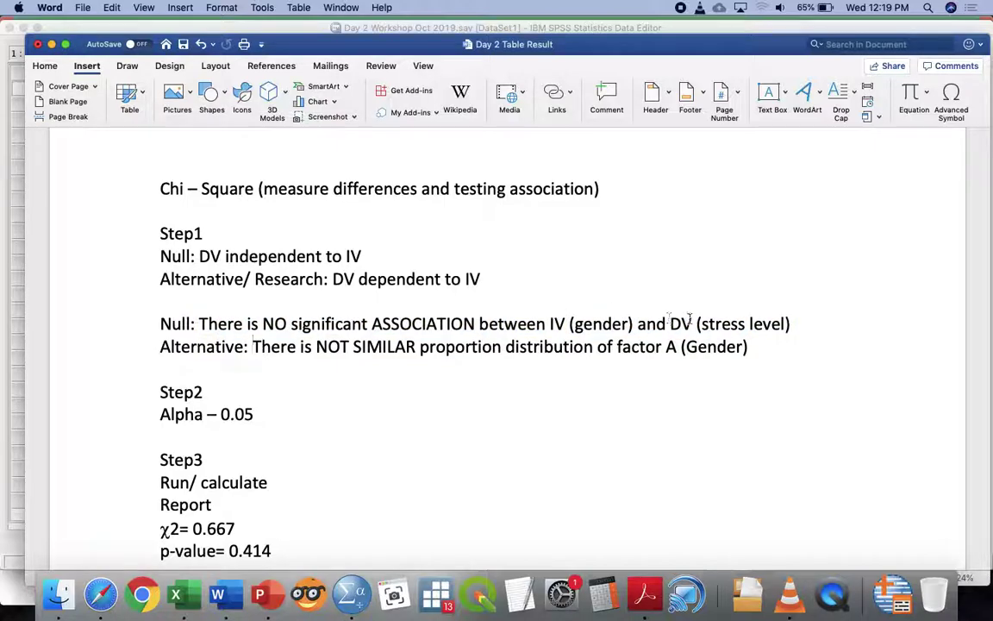
key(shift+Down)
key(super+v)
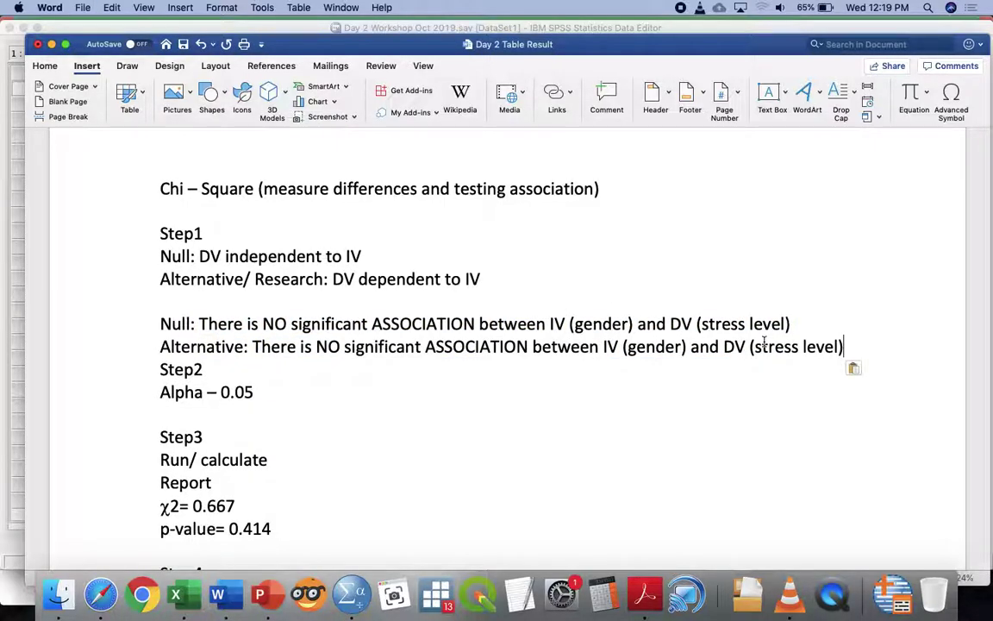
key(Return)
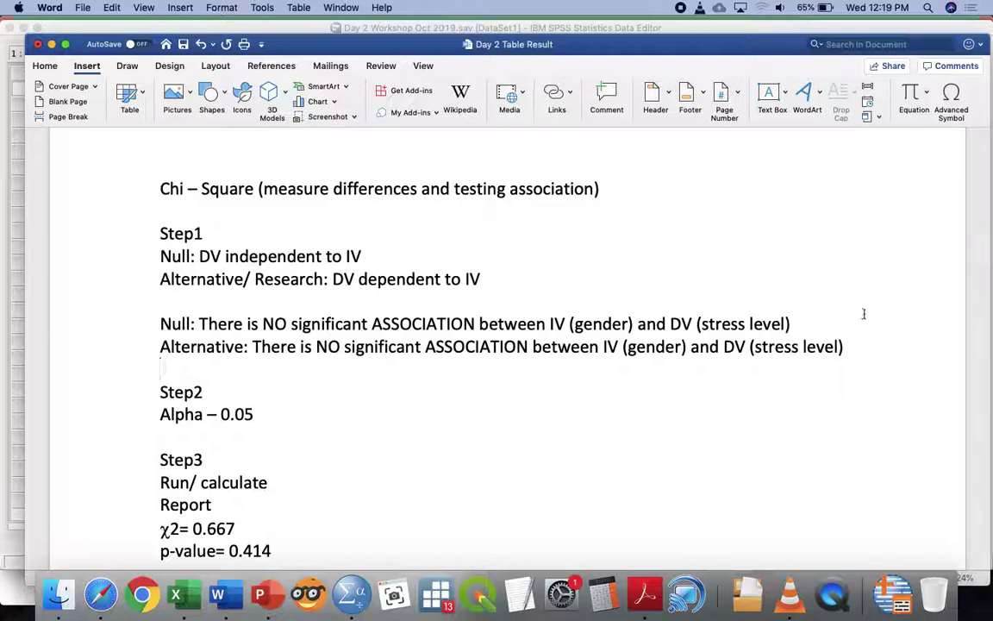
Review the study objectives and the Table 1 socio demographic section near the start of the document
scroll(860, 313, down, 20)
scroll(860, 313, up, 20)
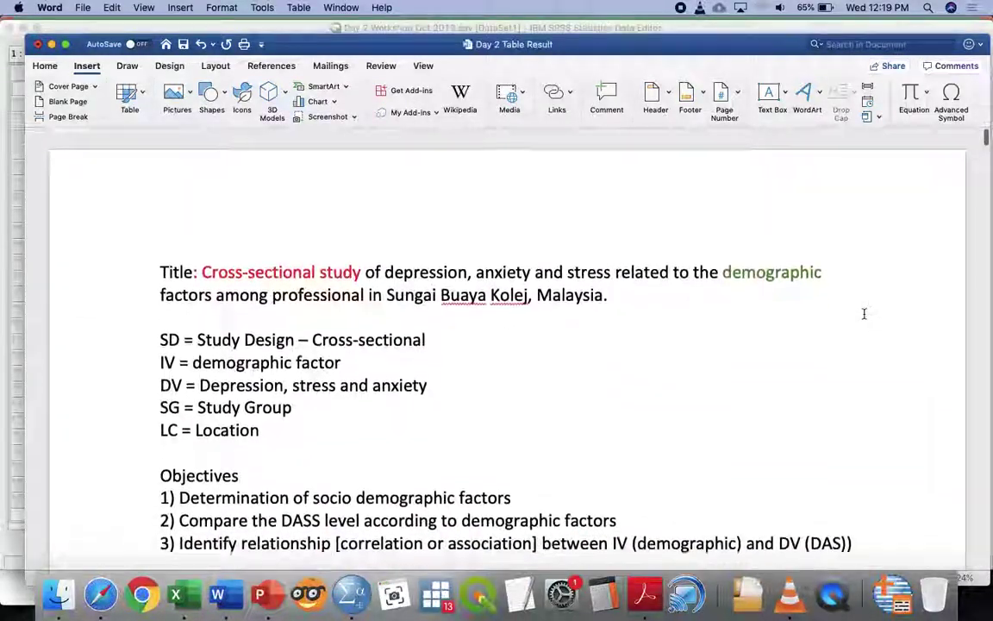
scroll(863, 310, down, 5)
scroll(863, 310, down, 4)
scroll(925, 312, up, 3)
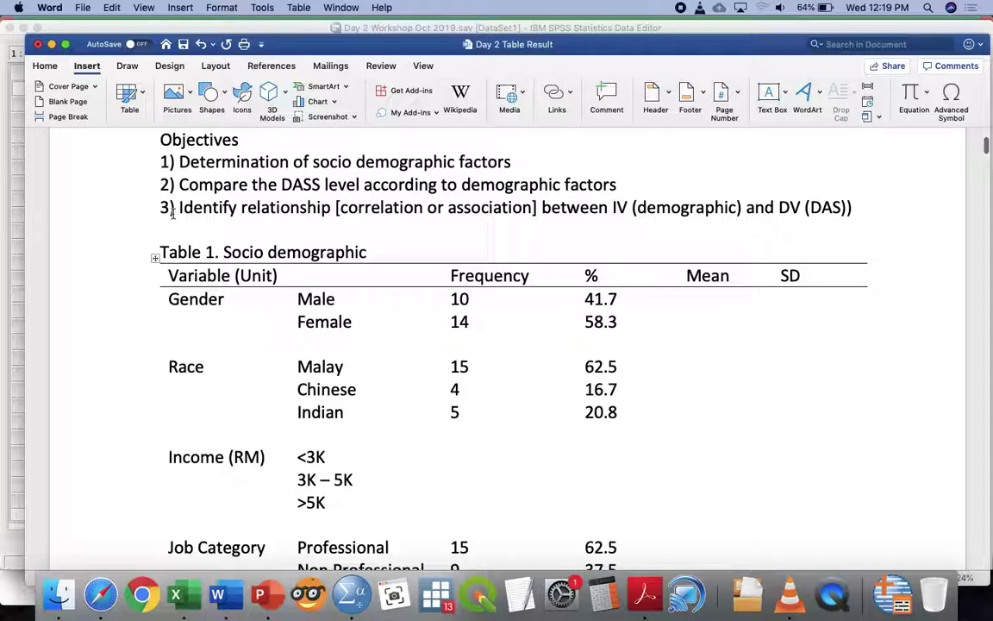
Highlight the third study objective on the relationship between IV and DV, and return to the association hypothesis section
click(105, 202)
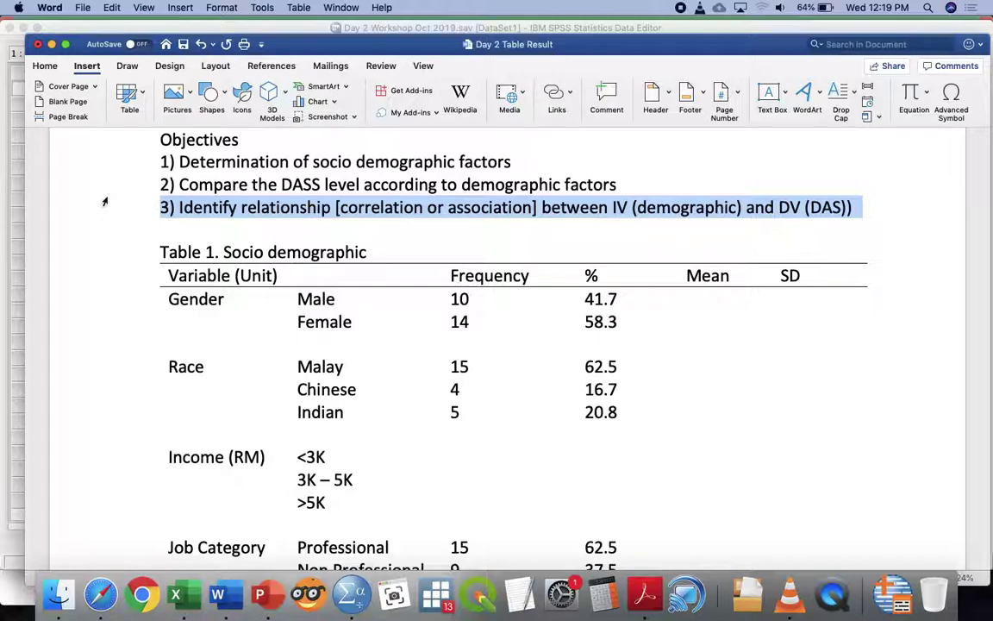
scroll(104, 202, down, 20)
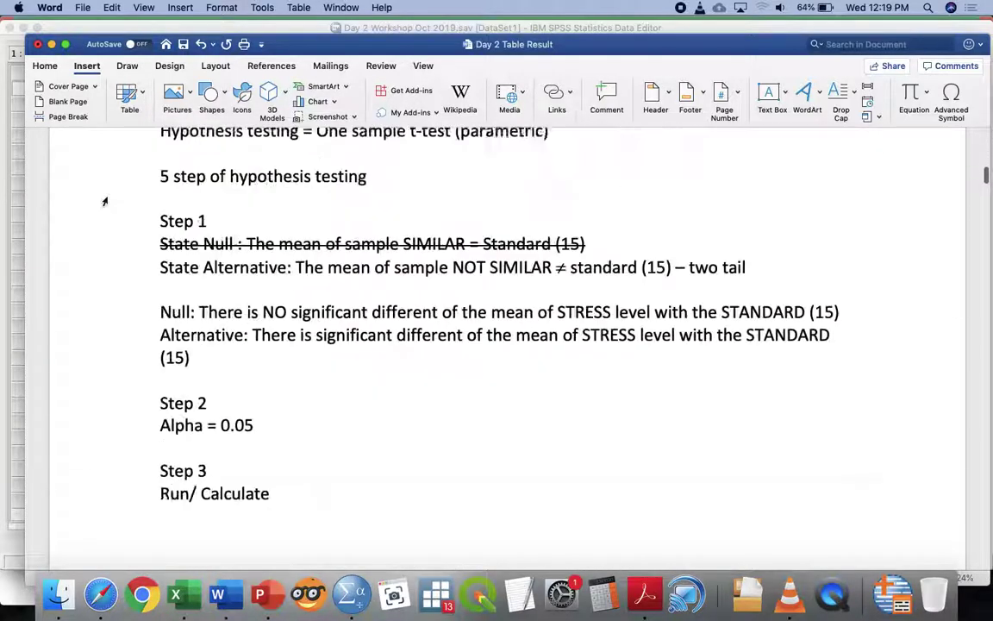
scroll(104, 201, up, 10)
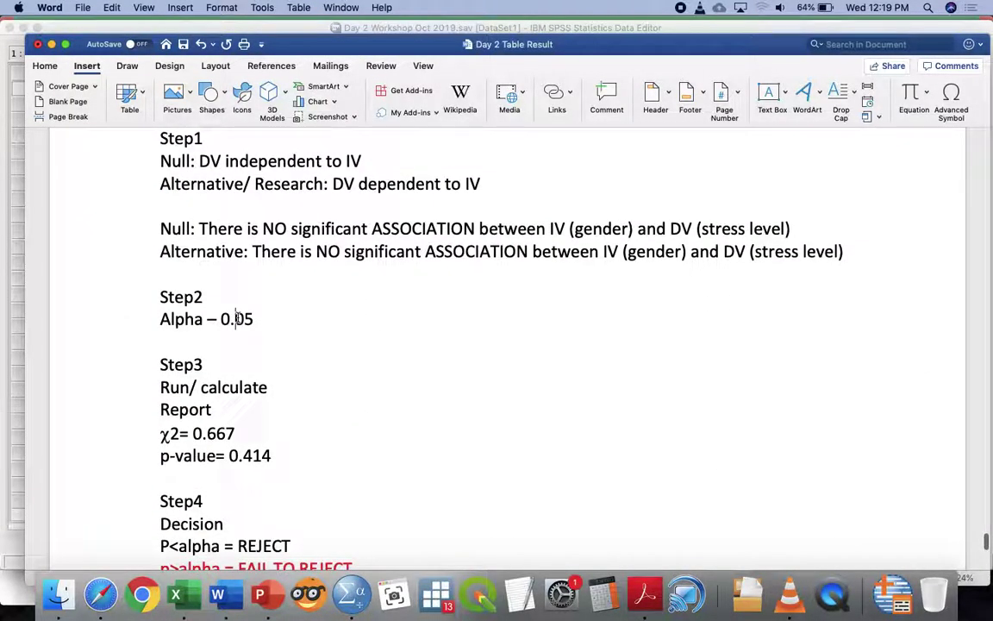
Clear the old numbers after "χ2=" and "p-value=" in the Step3 report of the association test
click(261, 430)
key(BackSpace)
key(BackSpace)
key(BackSpace)
key(BackSpace)
key(BackSpace)
click(288, 469)
click(292, 466)
key(BackSpace)
key(BackSpace)
key(BackSpace)
key(BackSpace)
key(BackSpace)
Recolor the red "FAIL TO REJECT" lines in Step4 and Step 5 to black text
scroll(292, 466, down, 5)
scroll(401, 401, down, 3)
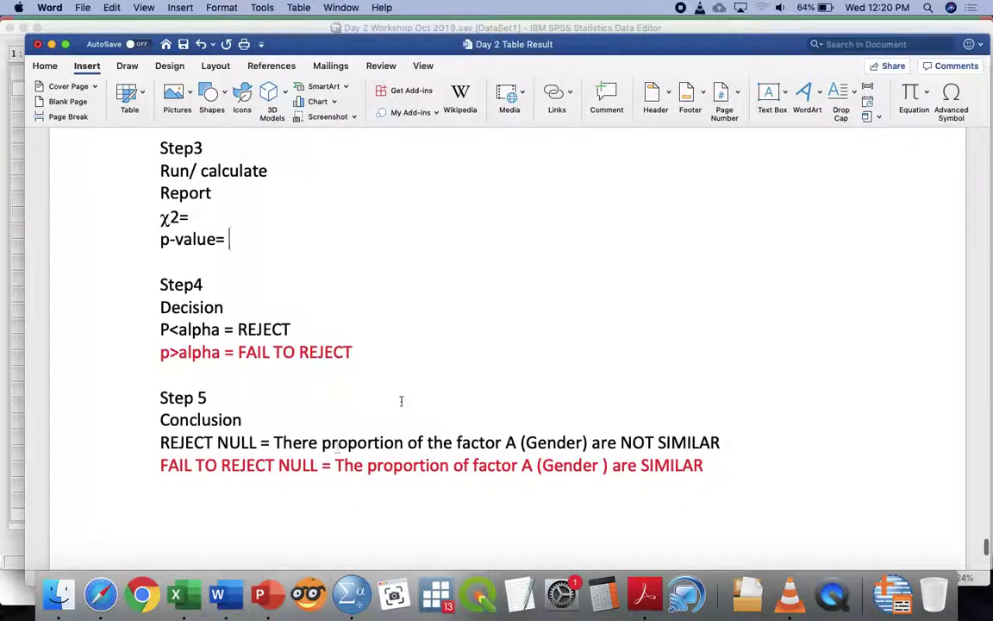
click(100, 361)
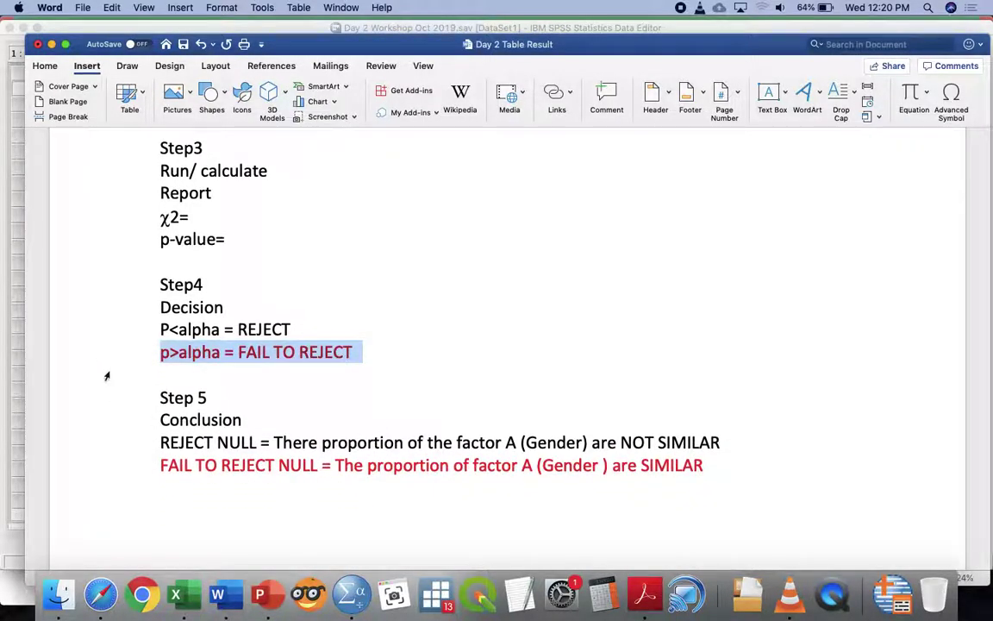
super+click(121, 465)
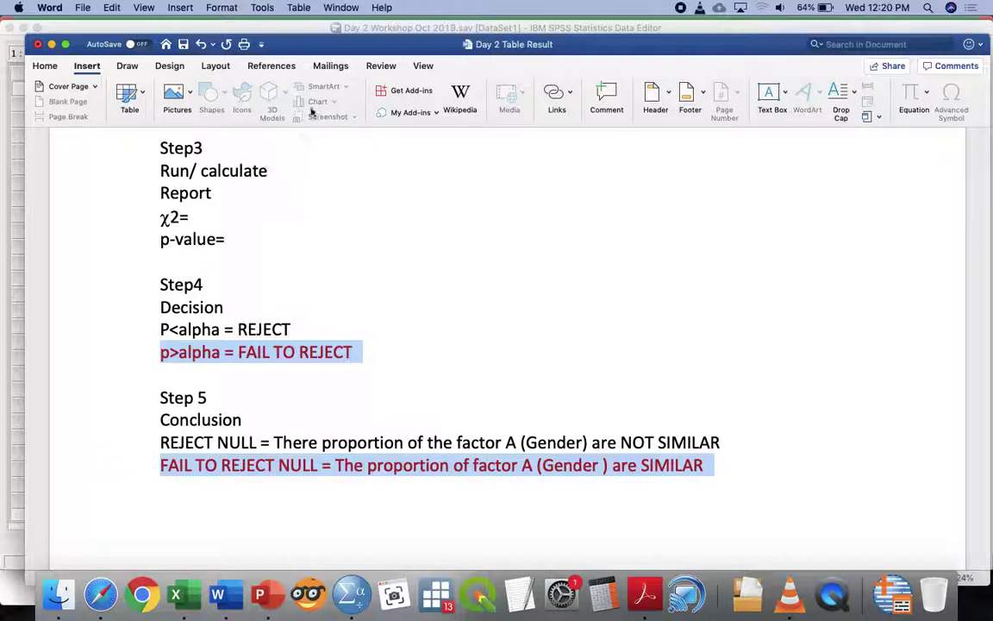
click(44, 66)
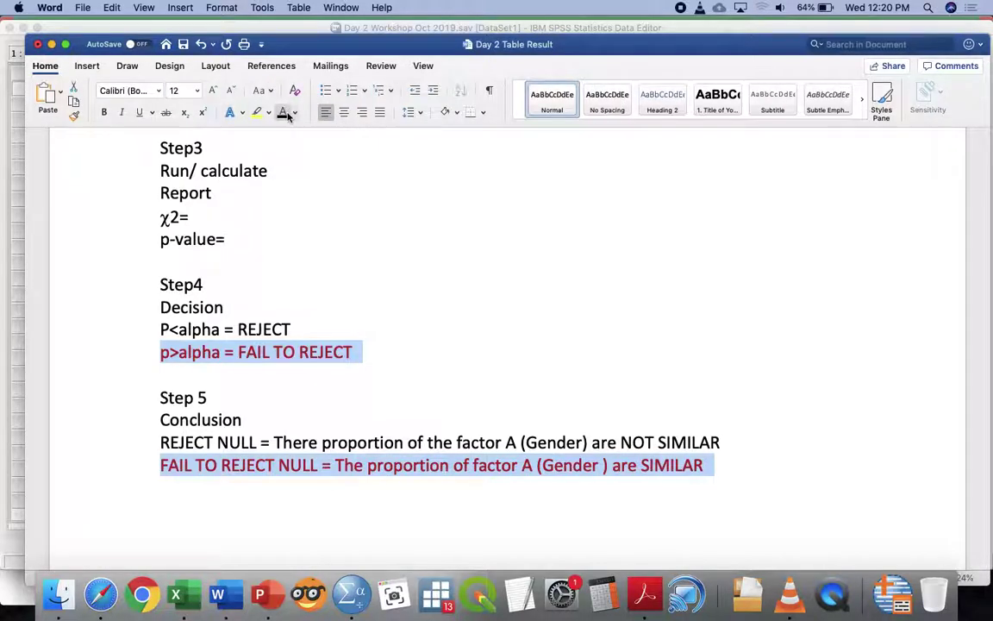
click(283, 113)
click(428, 443)
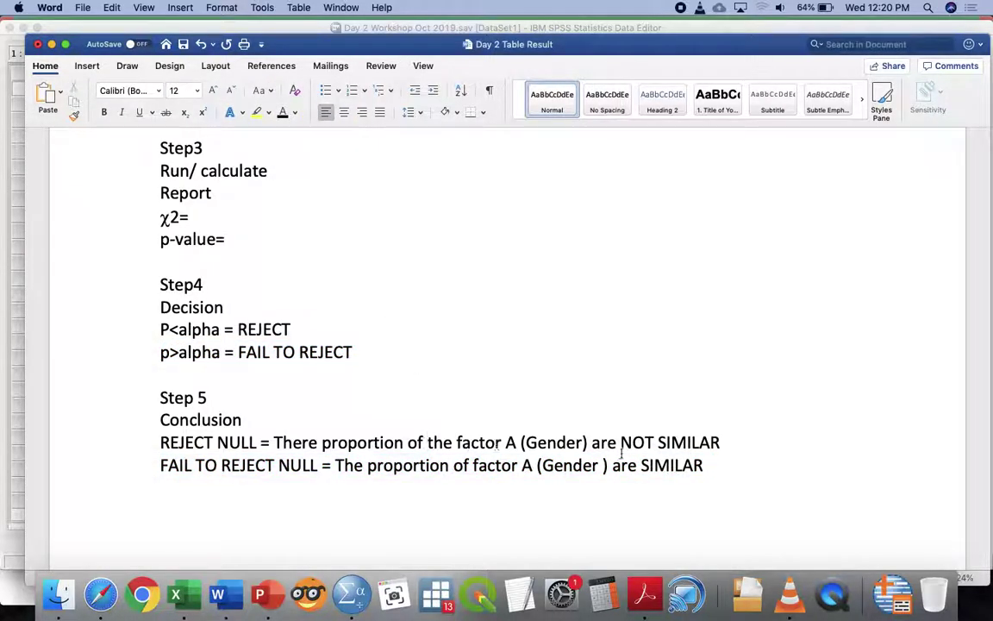
Reword the REJECT NULL conclusion in Step 5 to "There is SIGNIFICANT ASSOCIATION between IV and DV"
click(758, 447)
shift+click(323, 443)
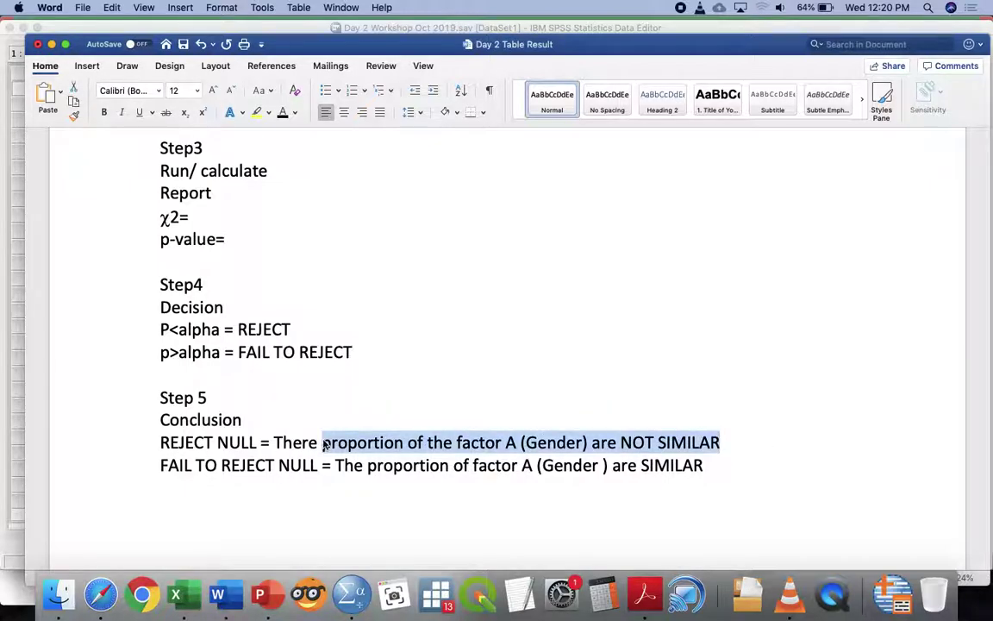
text(is SIGNIFICANT ASSOCIATION between IV and DV)
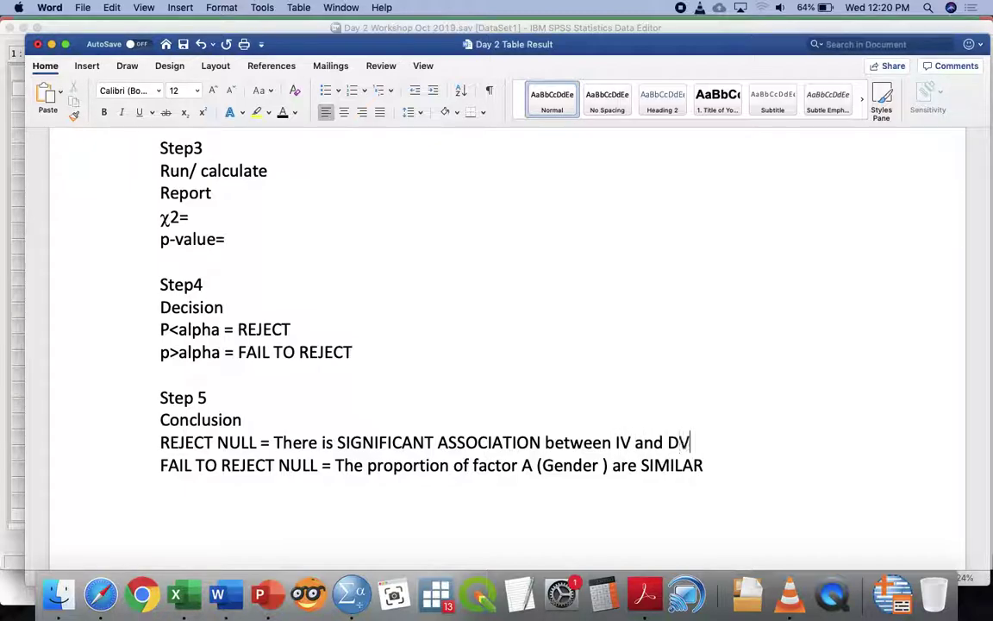
Replace the FAIL TO REJECT NULL conclusion text with a copy of the REJECT NULL statement, and save the document
click(707, 465)
shift+click(335, 466)
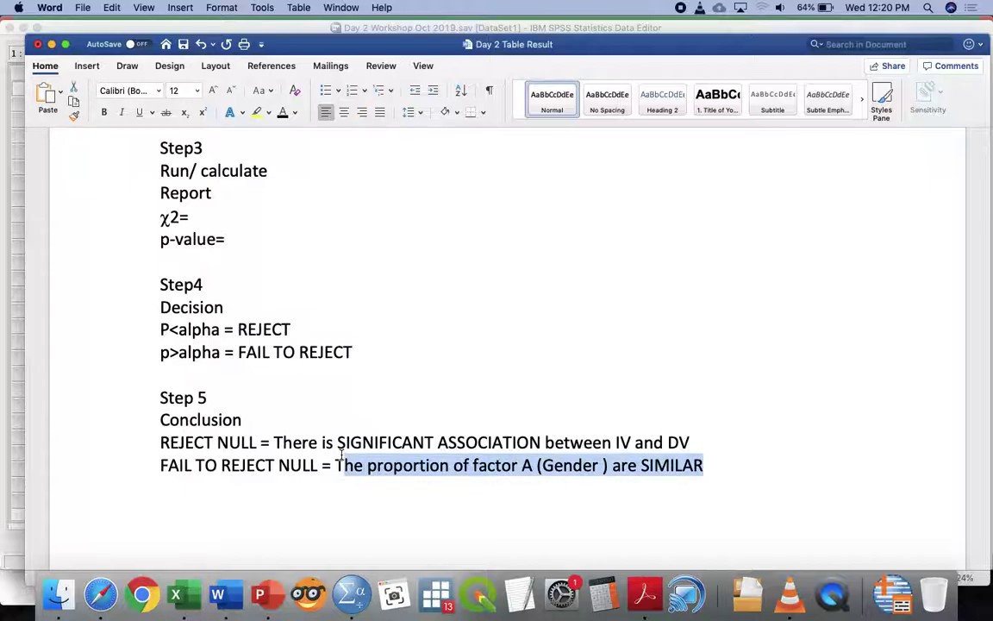
key(BackSpace)
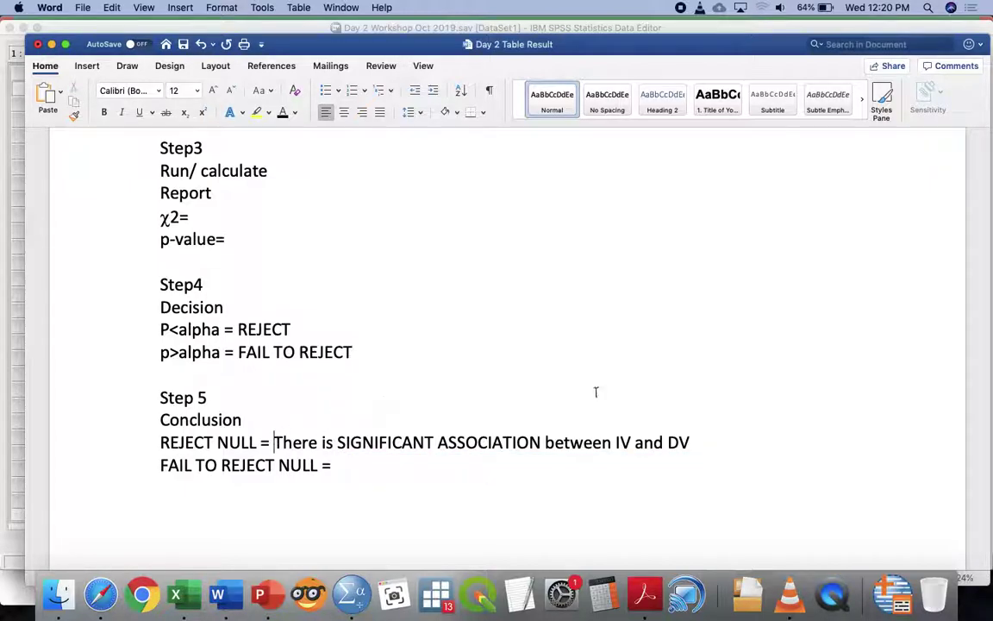
drag(273, 443, 699, 442)
key(super+c)
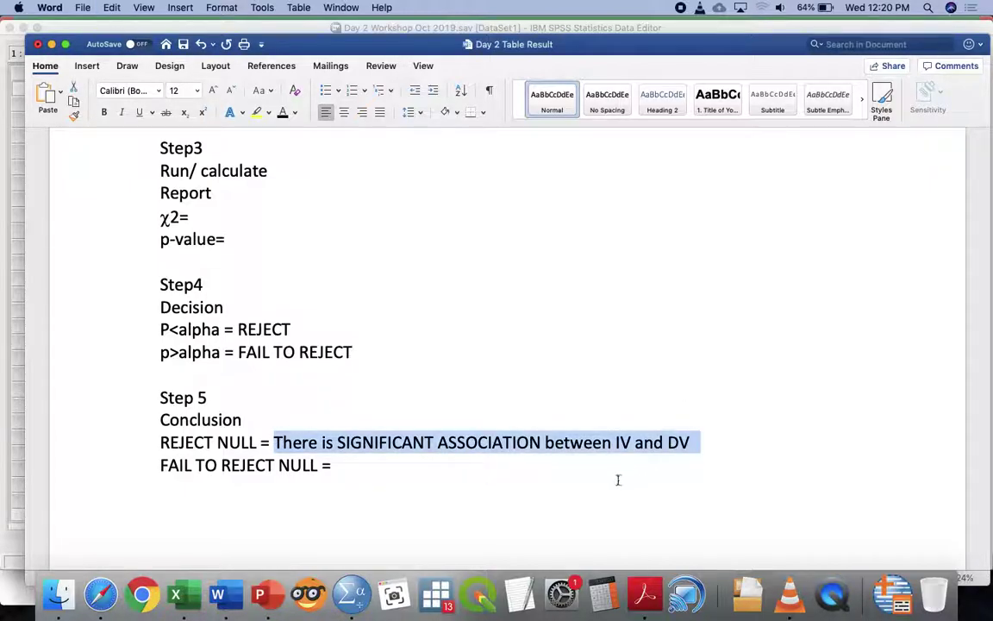
click(619, 479)
click(612, 463)
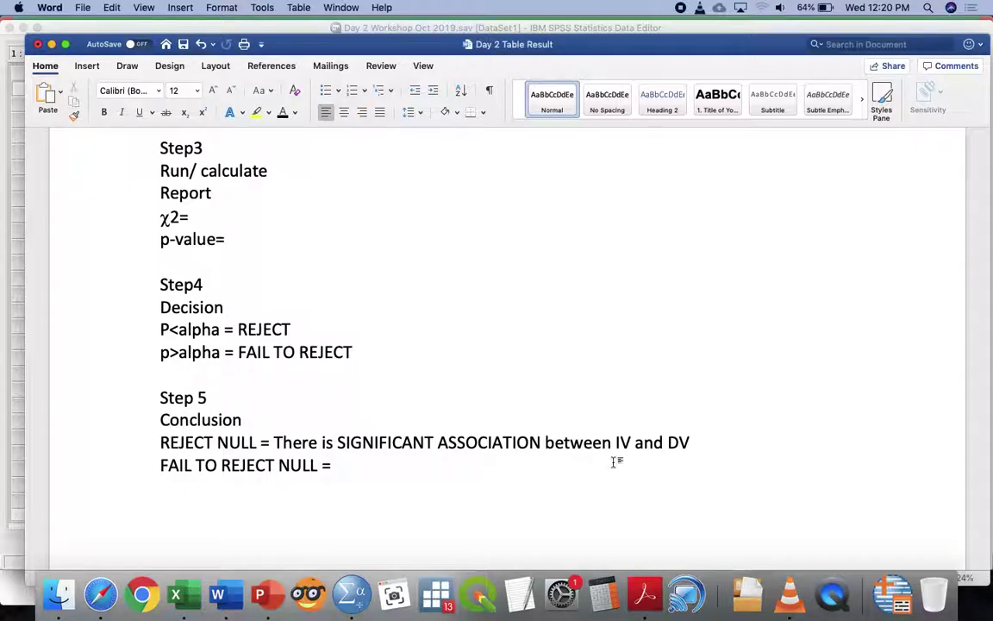
key(super+v)
key(super+s)
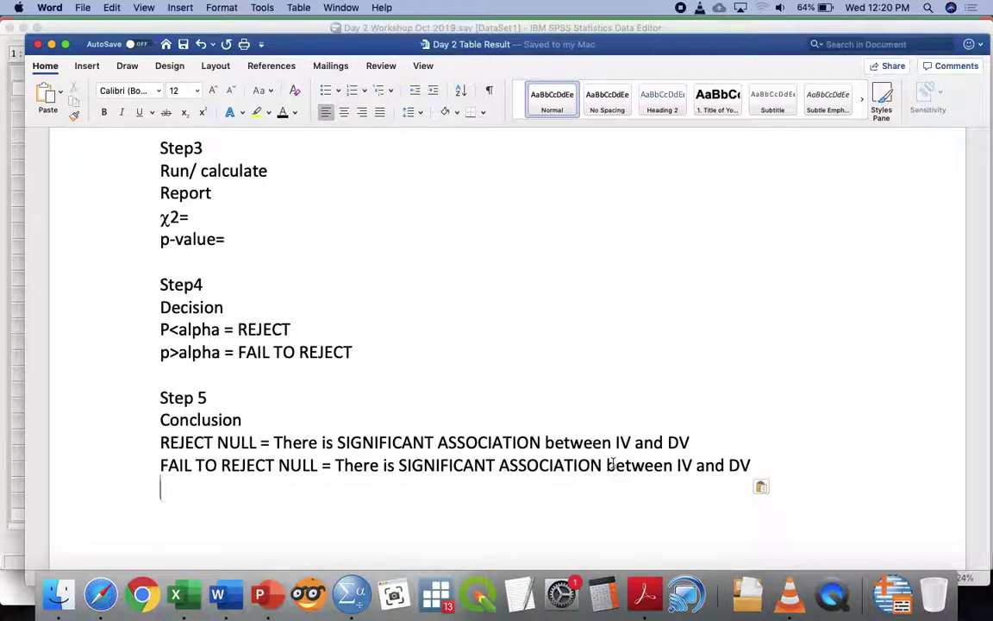
Review the association test template from the hypotheses through Step 5, and bring up an overview of all open windows
scroll(612, 463, up, 10)
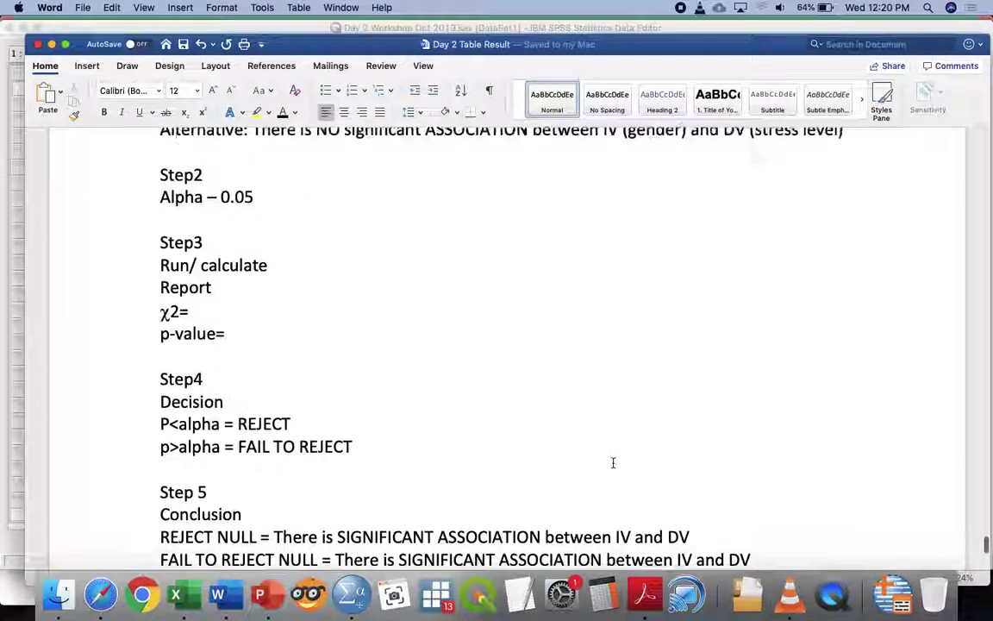
scroll(613, 463, down, 3)
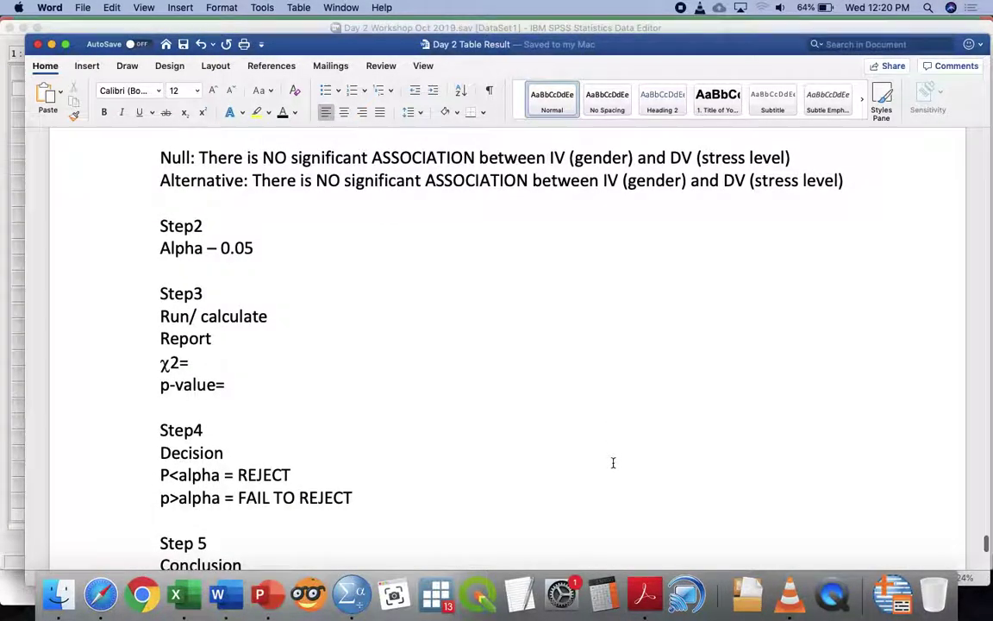
scroll(613, 463, down, 2)
scroll(613, 463, down, 3)
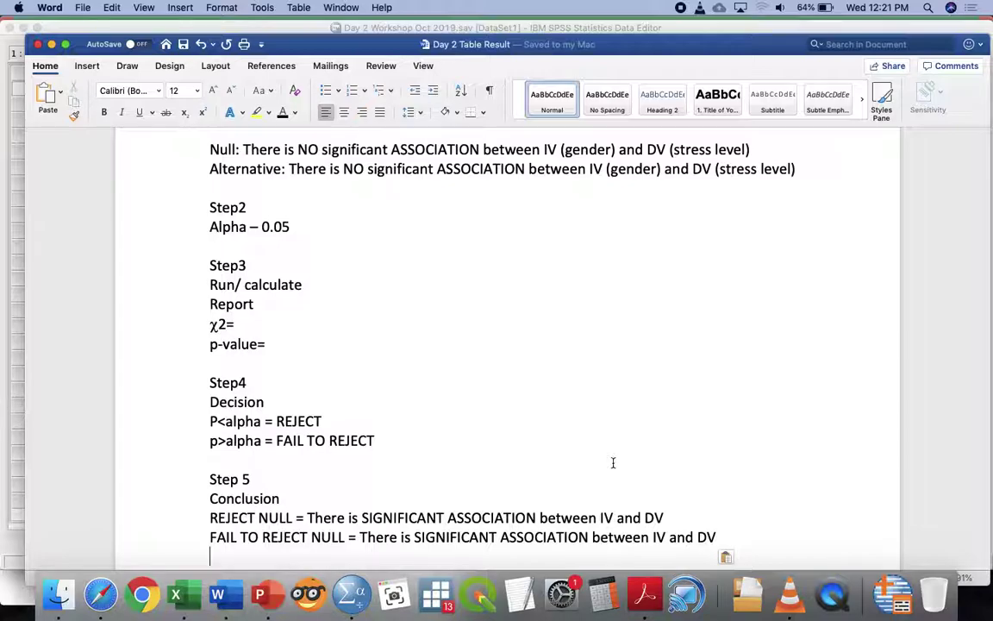
key(ctrl+Up)
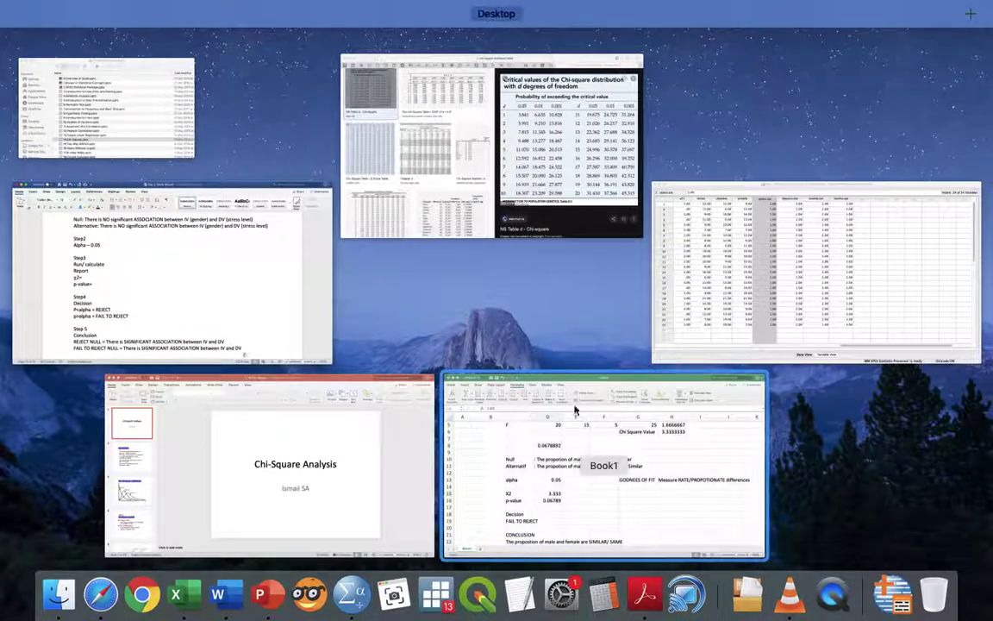